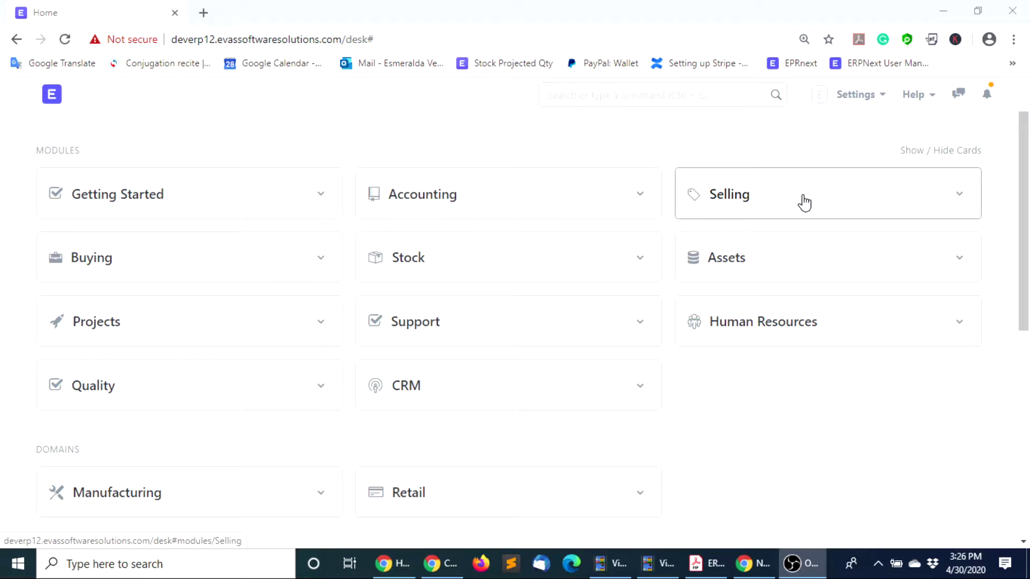
Go to the Customer list through the Selling module on the desk
left_click(753, 209)
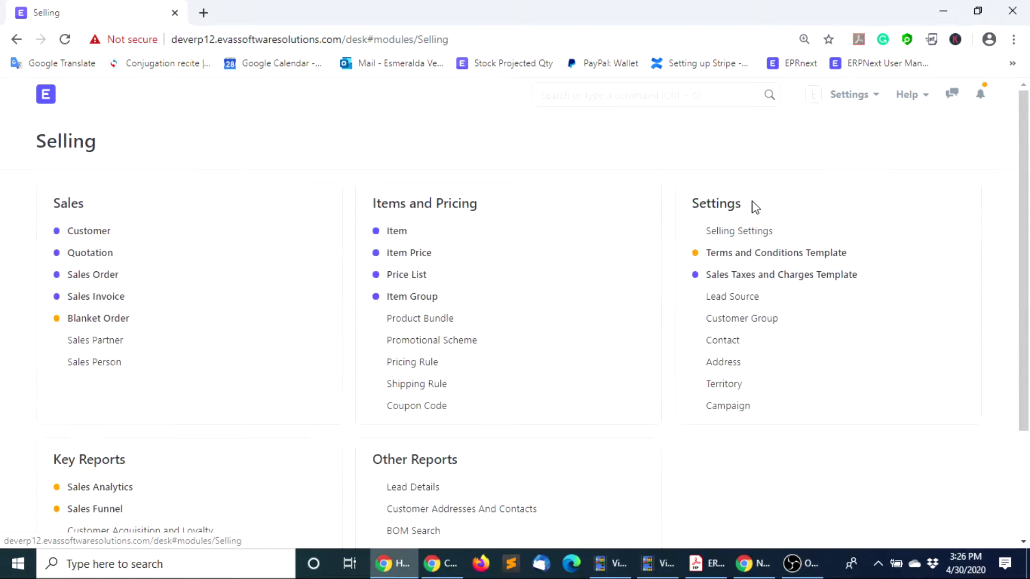
left_click(94, 238)
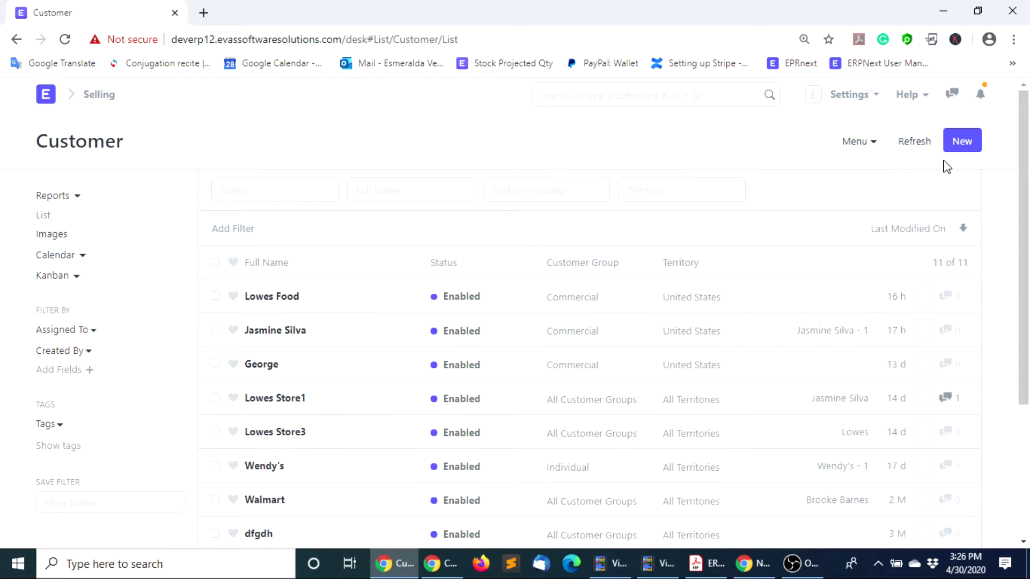
Start a new customer with the customer's full name and type Individual
left_click(960, 142)
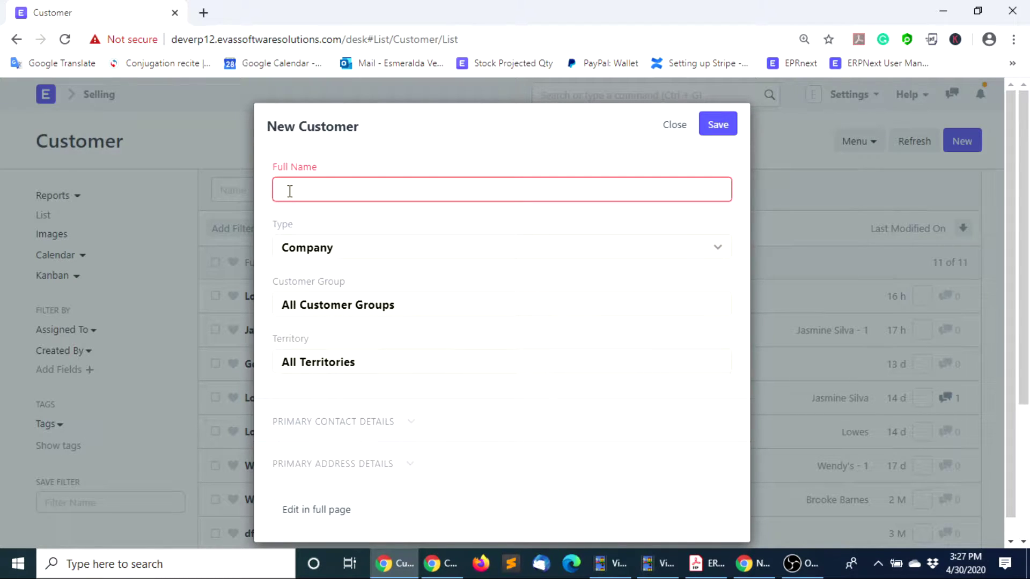
left_click(340, 254)
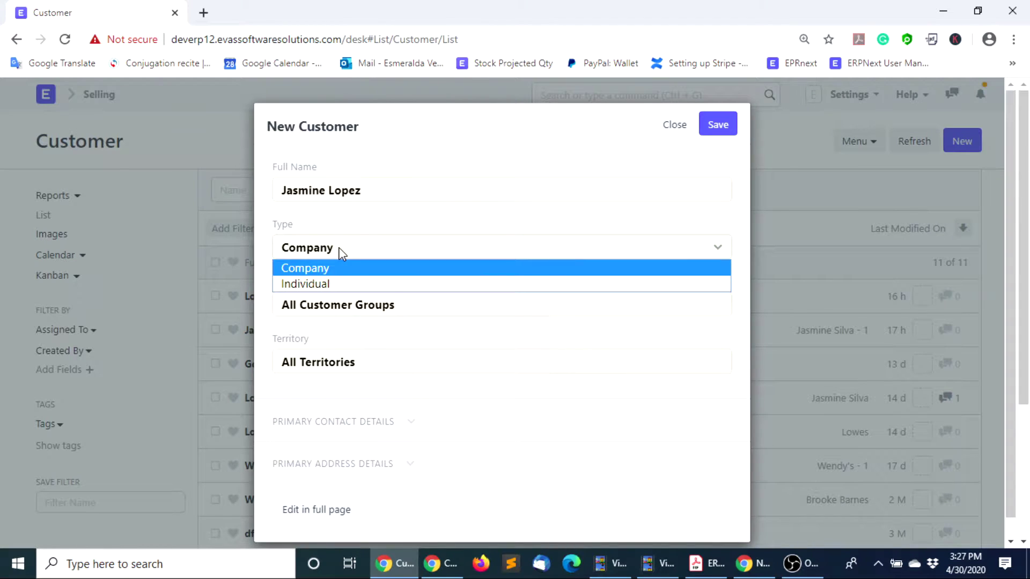
left_click(339, 283)
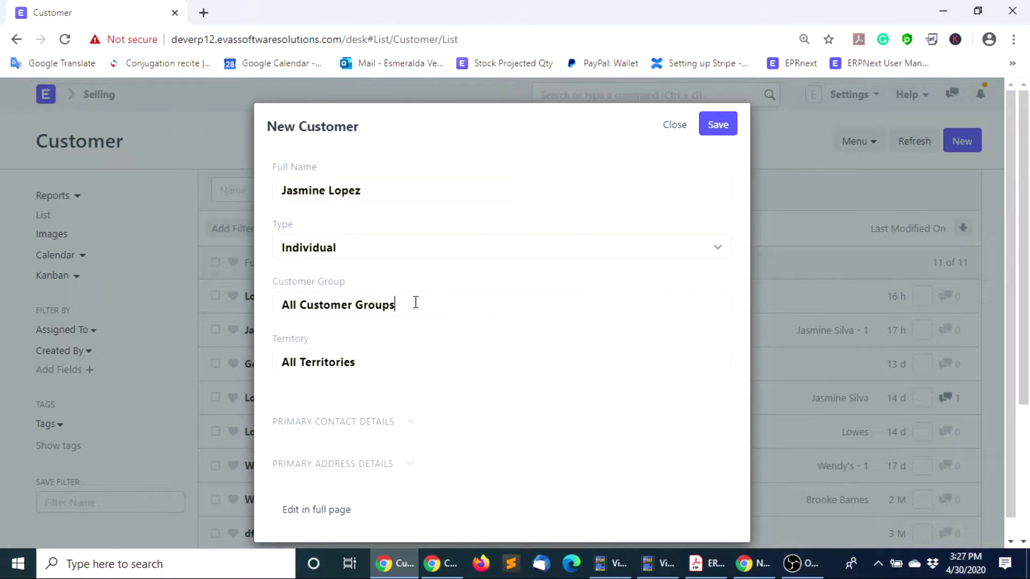
Set the customer group to Commercial and the territory to United States
left_click_drag(416, 302, 220, 306)
key("BackSpace")
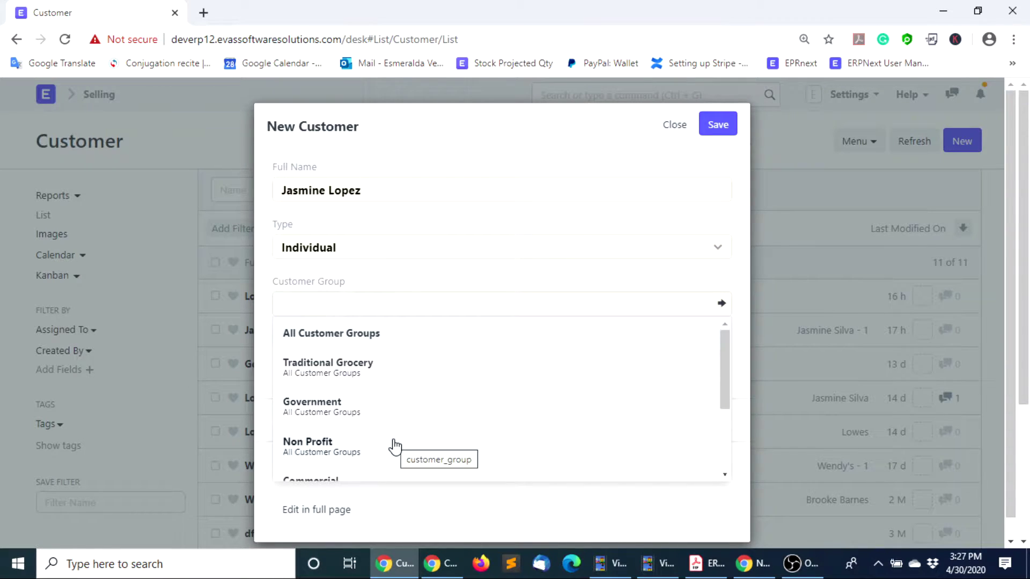
scroll(395, 437, "down", 3)
scroll(393, 434, "down", 1)
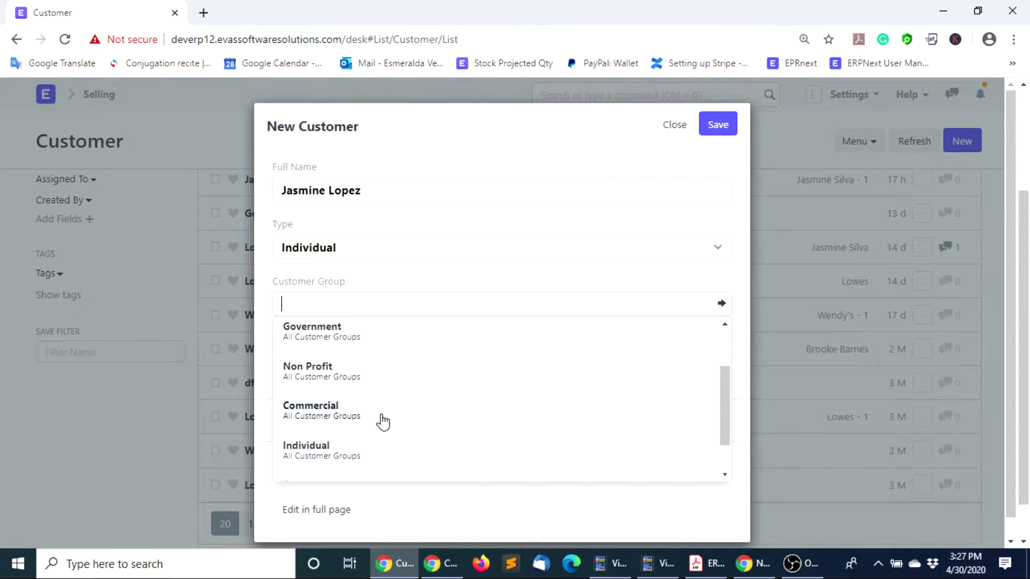
left_click(381, 420)
left_click(391, 361)
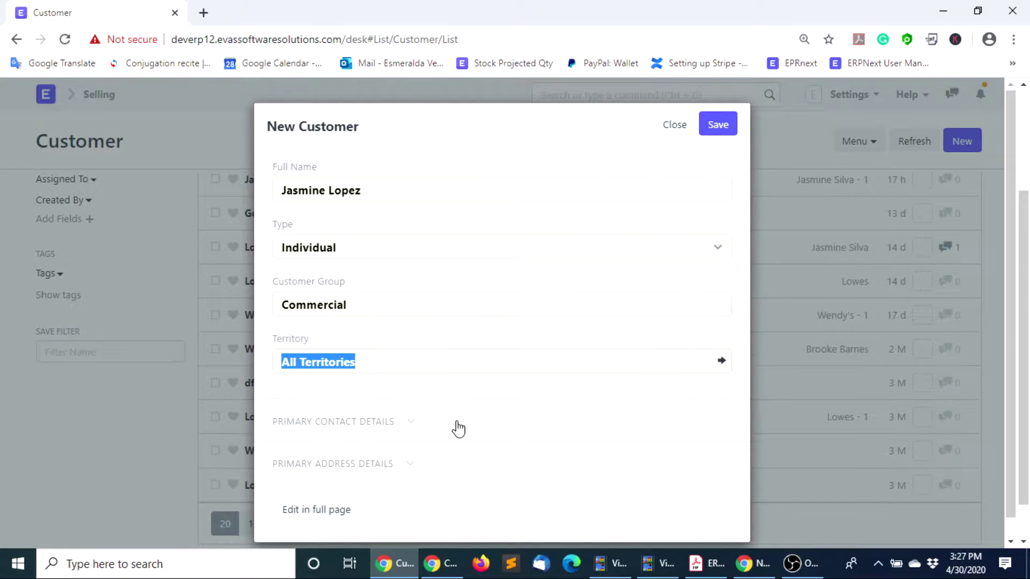
key("BackSpace")
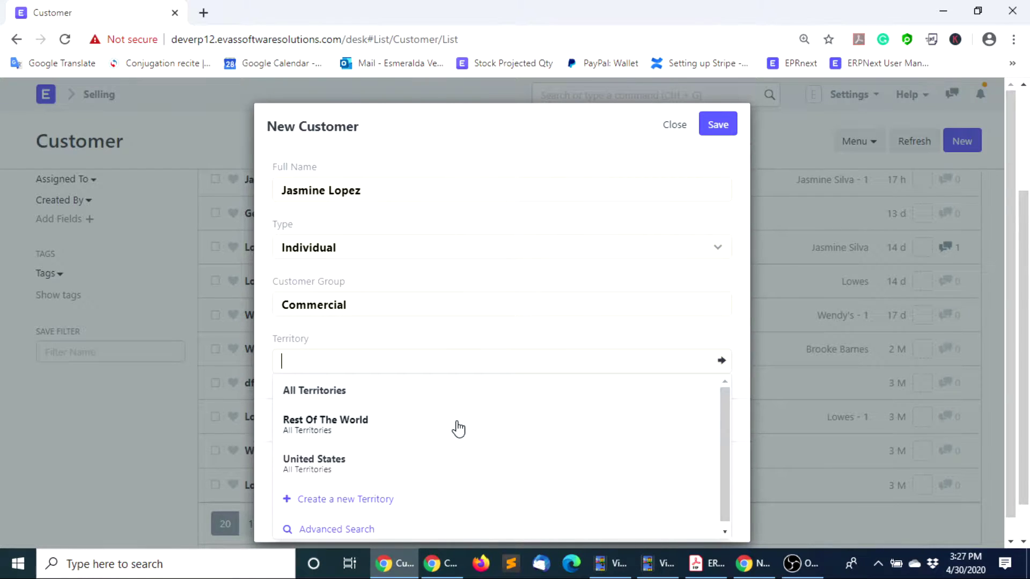
left_click(356, 464)
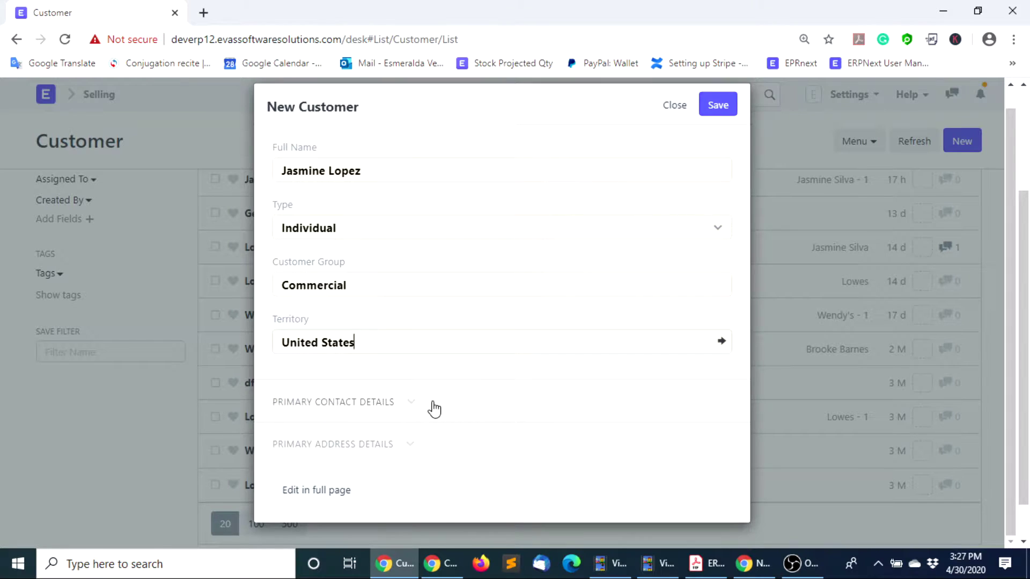
left_click(414, 409)
Enter the contact's e-mail address and mobile number
left_click(321, 452)
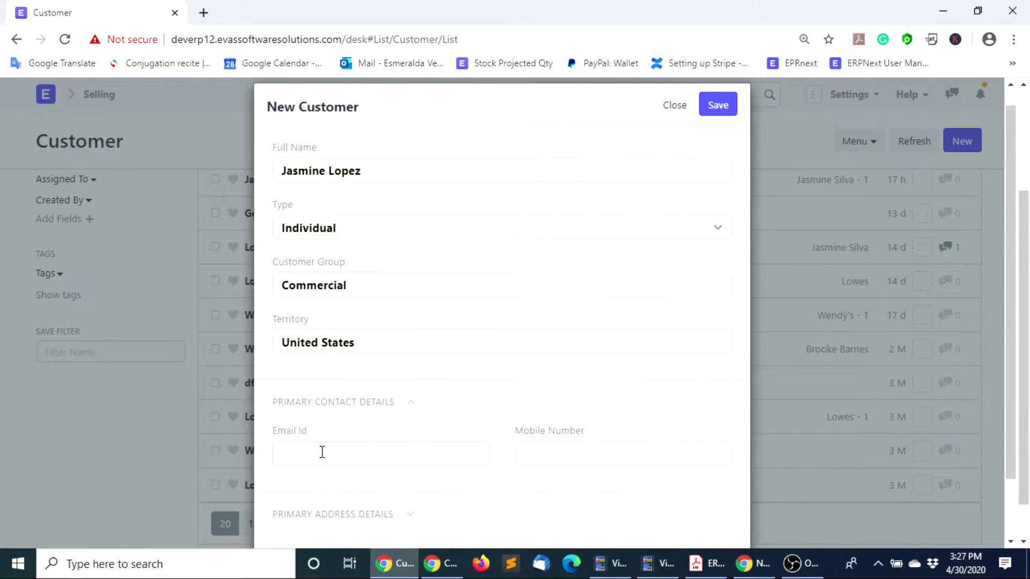
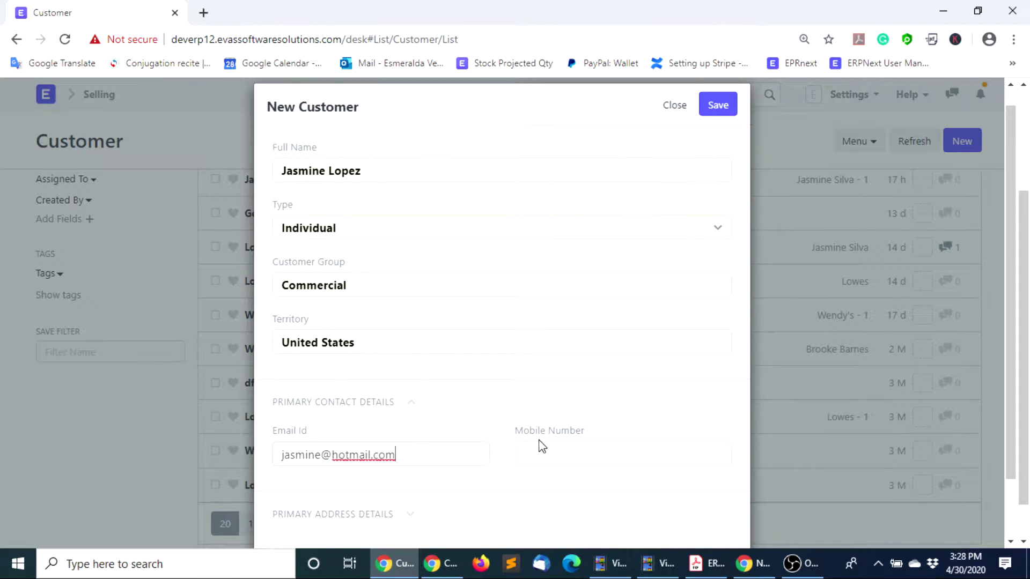
left_click(545, 456)
Fill in the primary address line, city and state
scroll(552, 465, "down", 2)
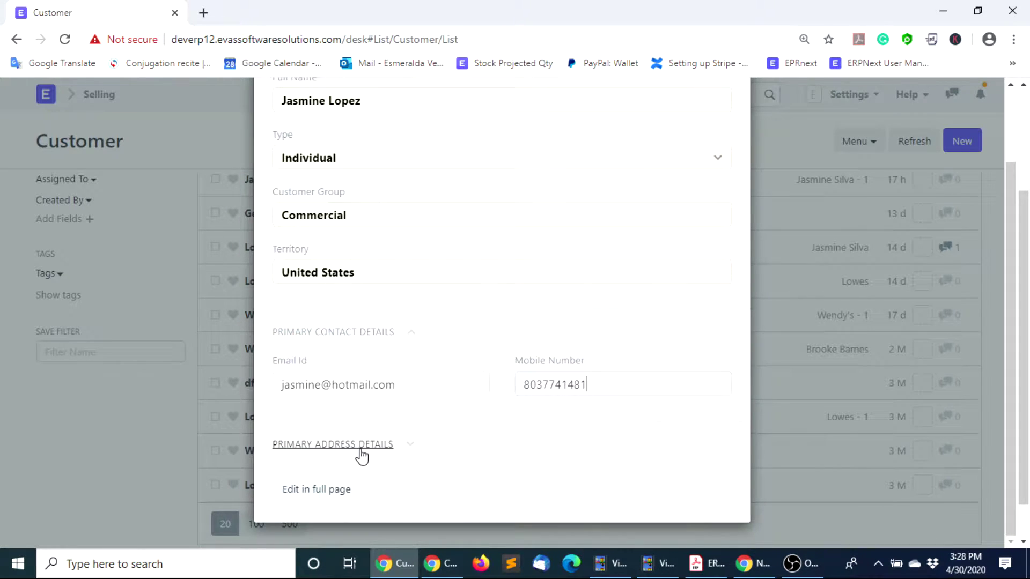
left_click(413, 452)
scroll(411, 451, "down", 3)
left_click(338, 344)
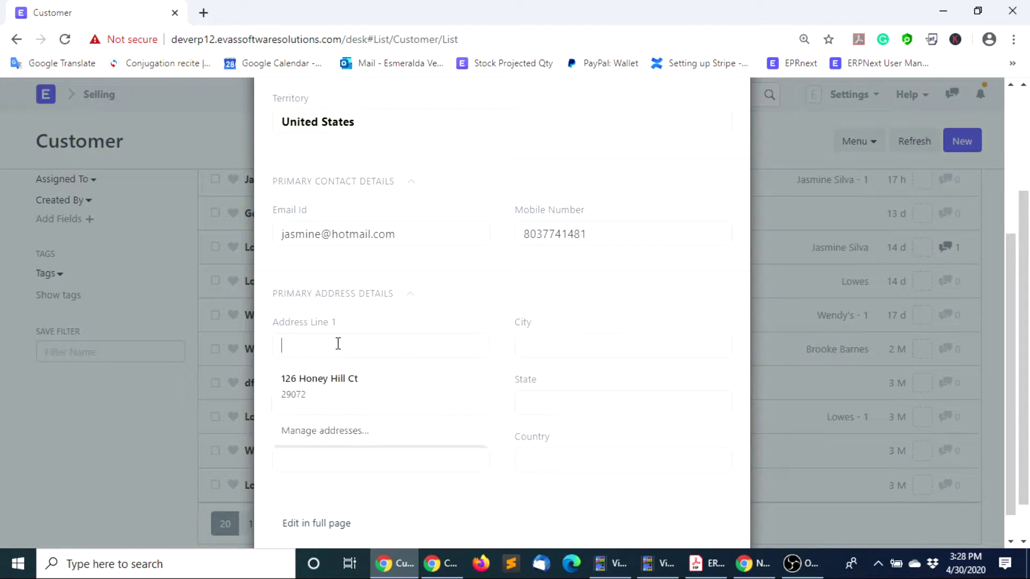
left_click(531, 341)
left_click(547, 402)
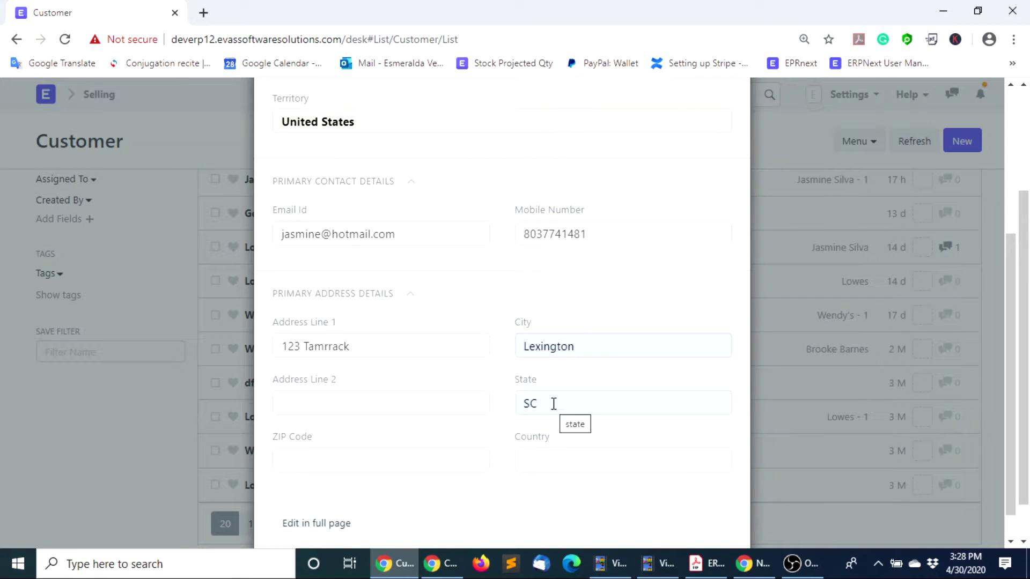
left_click(565, 398)
key("BackSpace")
type("outh C")
type("arlo")
key("BackSpace")
key("BackSpace")
type("olina")
Add the ZIP code and set the address country to United States
left_click(402, 463)
type("29073")
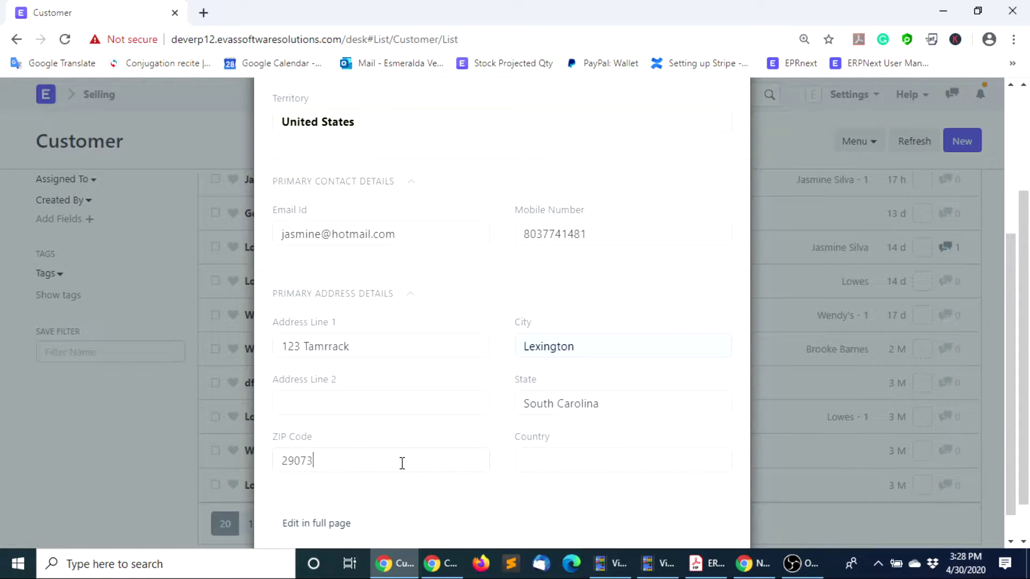
left_click(592, 468)
type("uni")
scroll(593, 478, "down", 1)
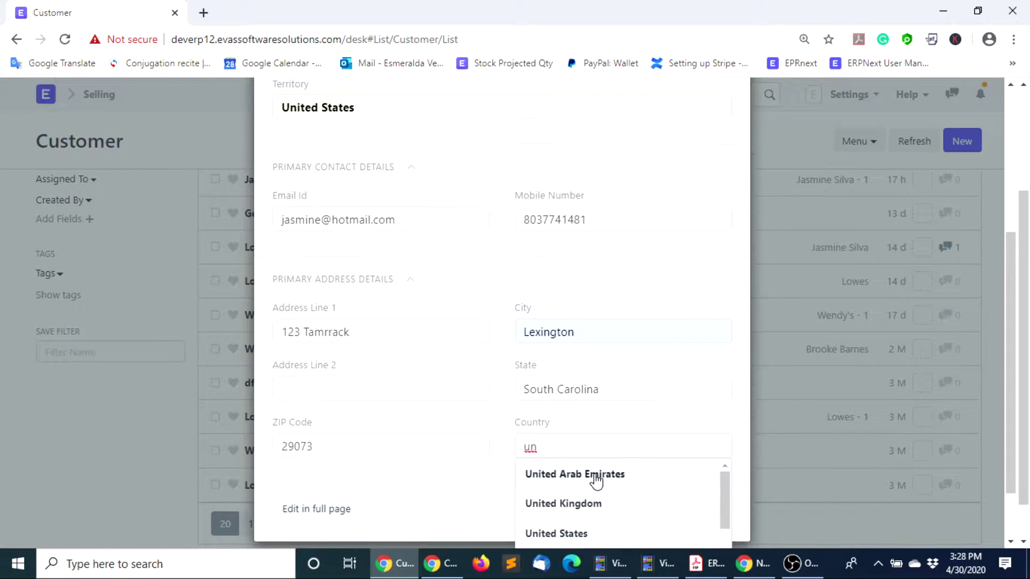
left_click(575, 533)
scroll(775, 315, "up", 5)
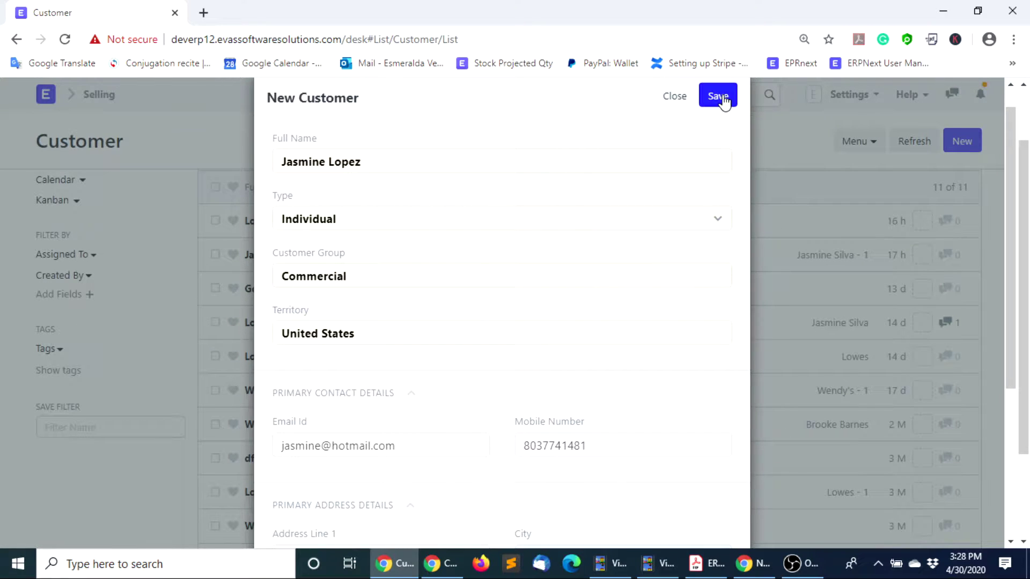
Save the new customer, refresh the Customer list and open the new record
left_click(723, 97)
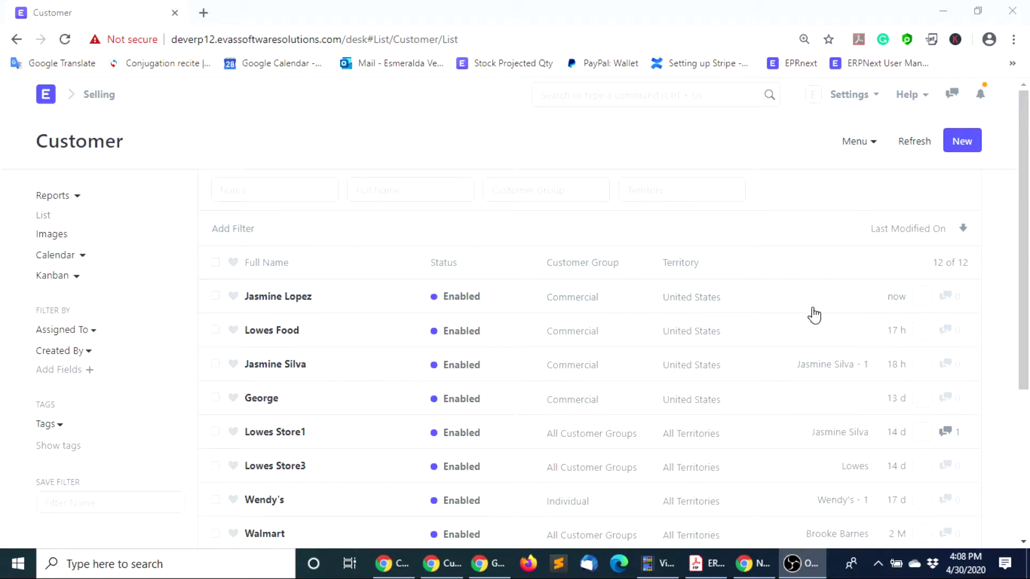
left_click(911, 146)
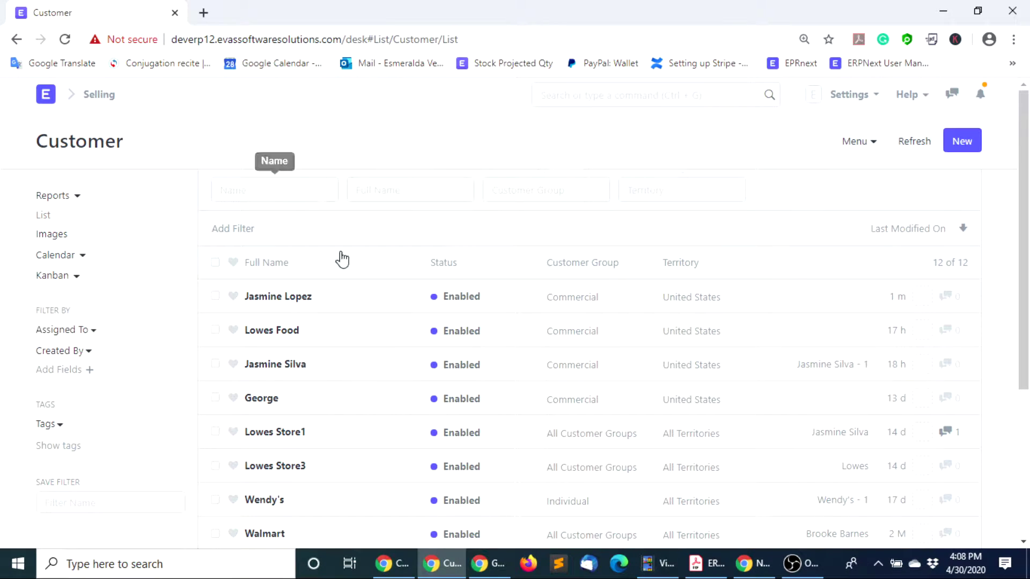
left_click(277, 305)
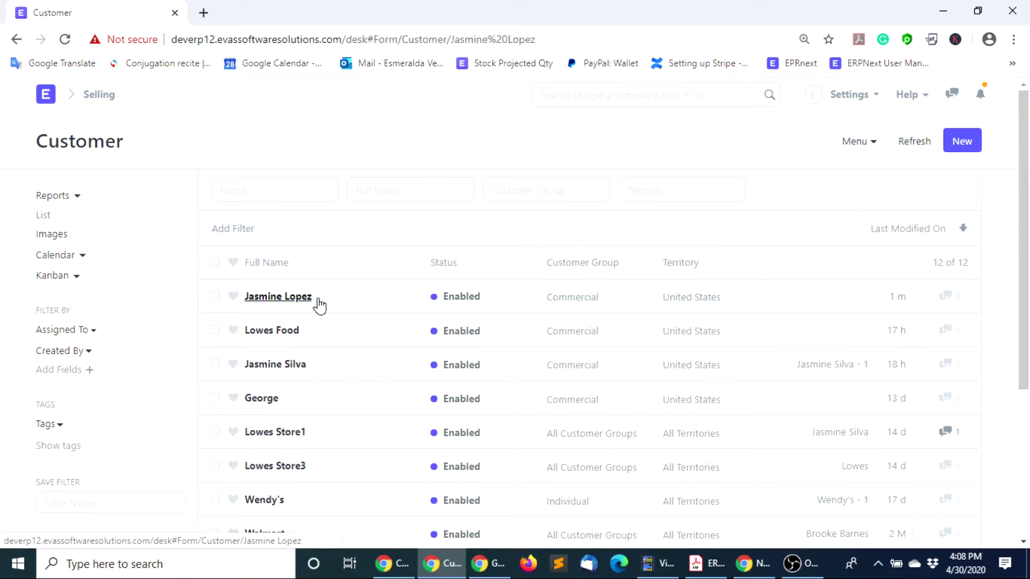
Review the customer's Address and Contact details, then open the Salutation dropdown
scroll(586, 367, "down", 9)
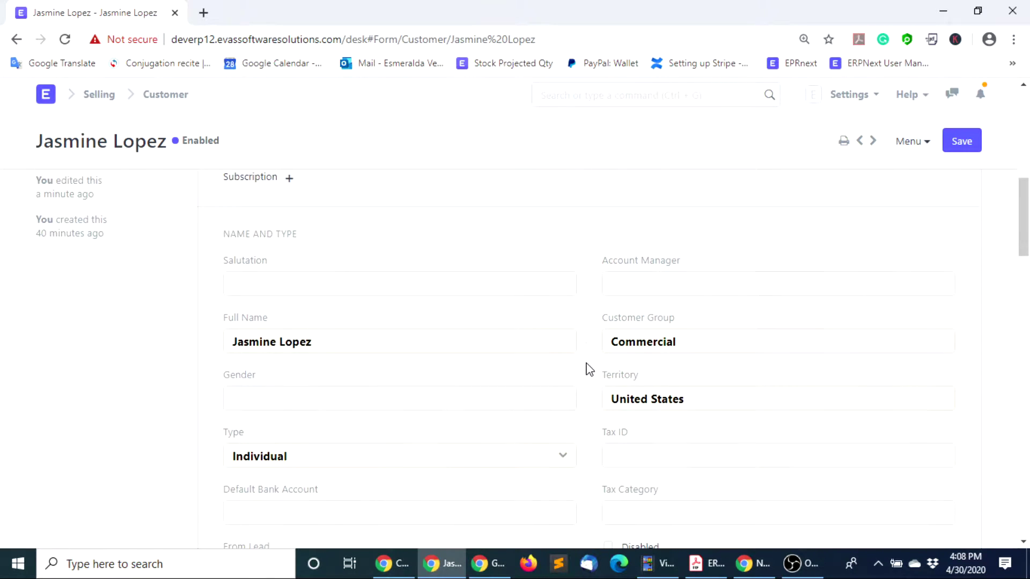
scroll(589, 369, "down", 4)
scroll(589, 369, "down", 12)
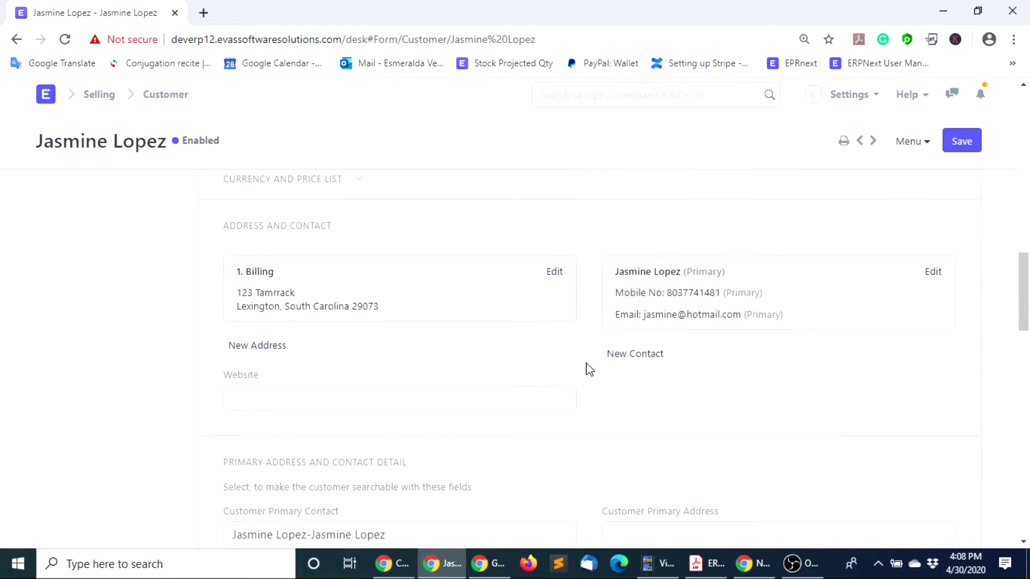
scroll(588, 370, "up", 20)
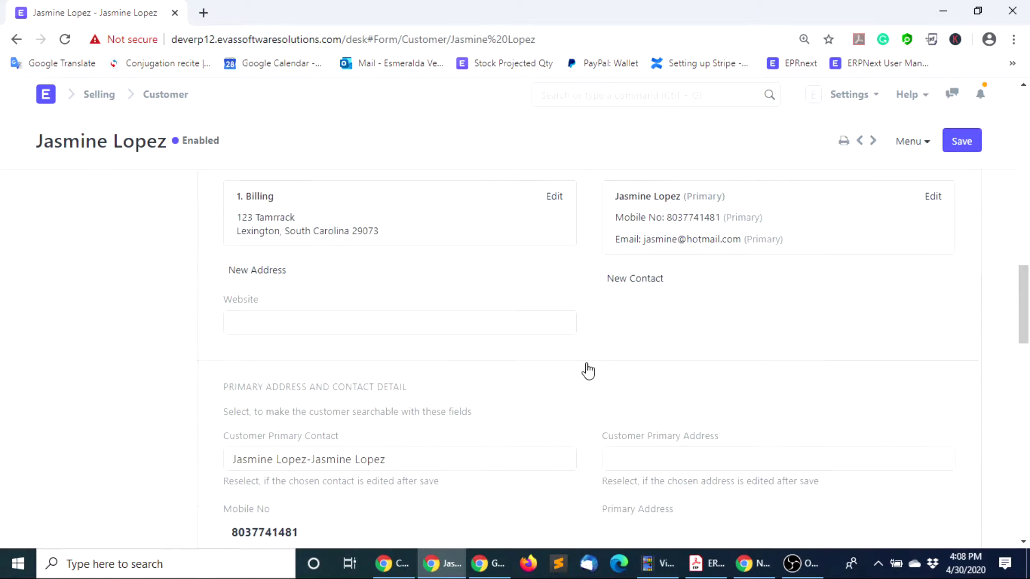
scroll(537, 378, "down", 4)
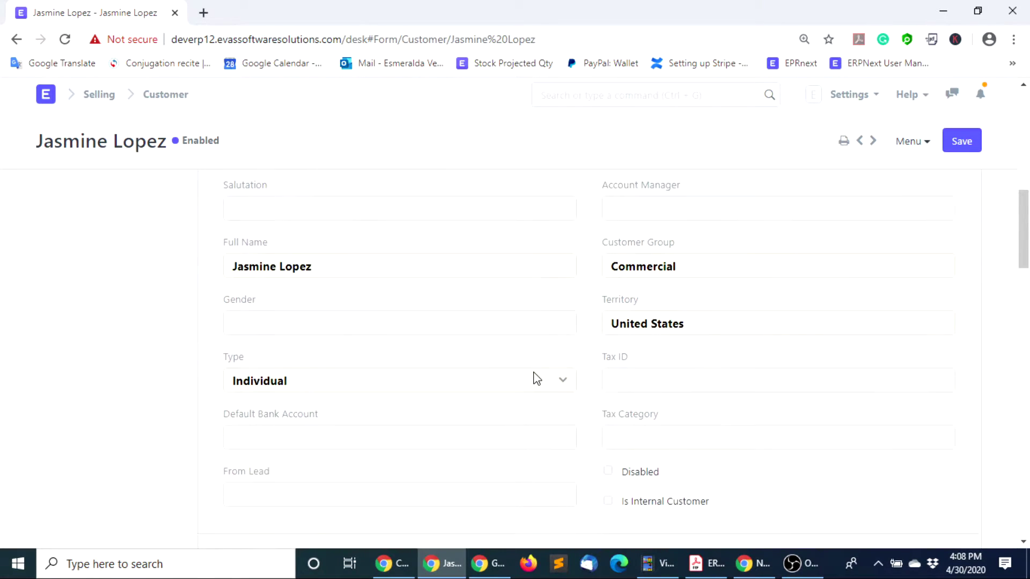
scroll(536, 379, "up", 3)
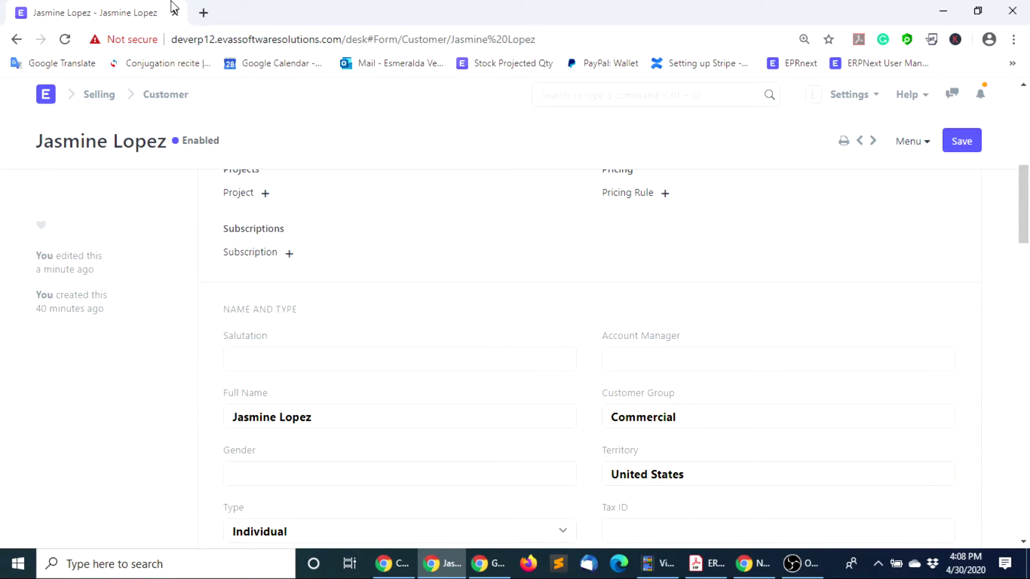
left_click(249, 358)
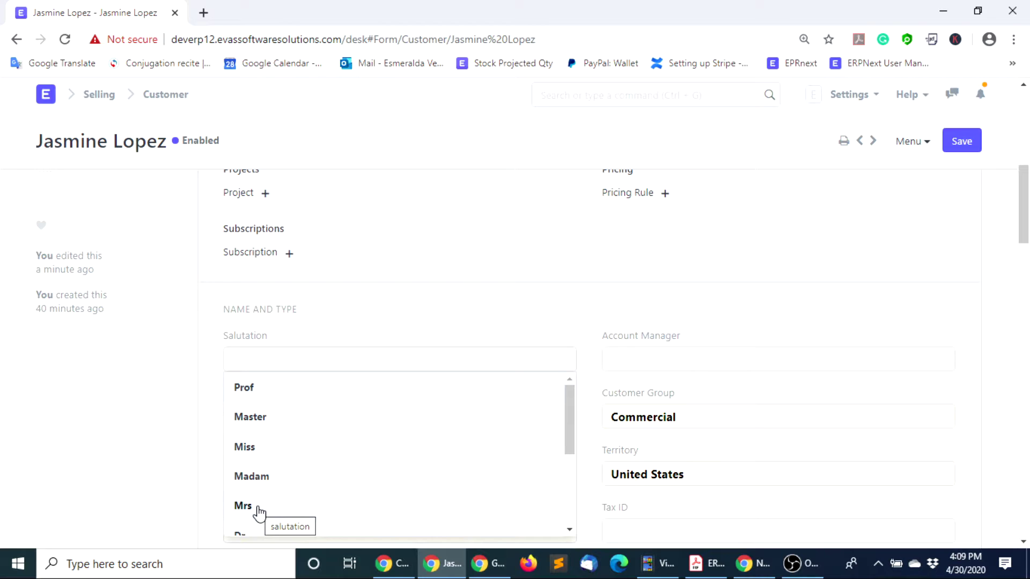
Set salutation to Mrs, assign an account manager and set gender to Male
left_click(259, 509)
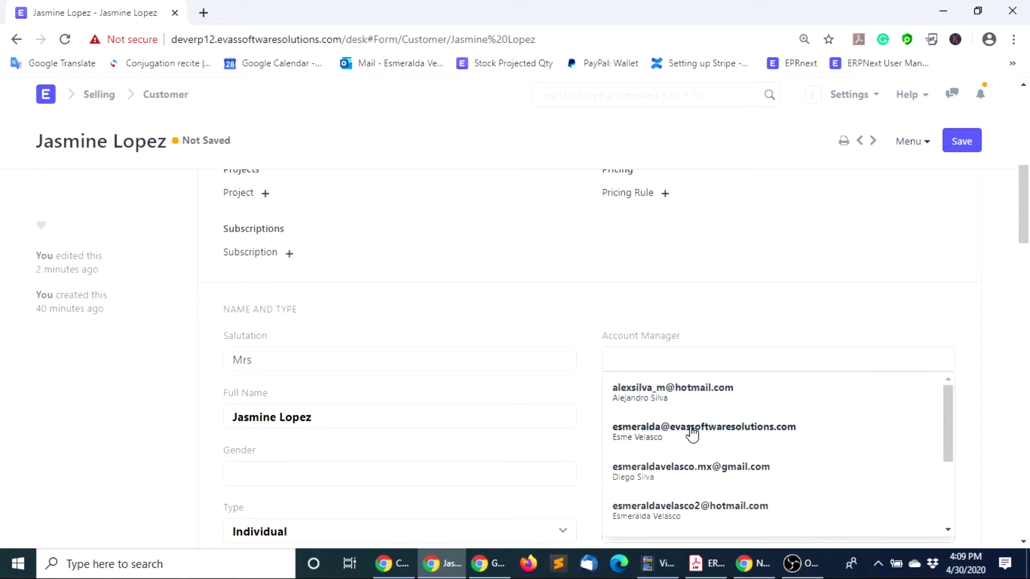
left_click(731, 510)
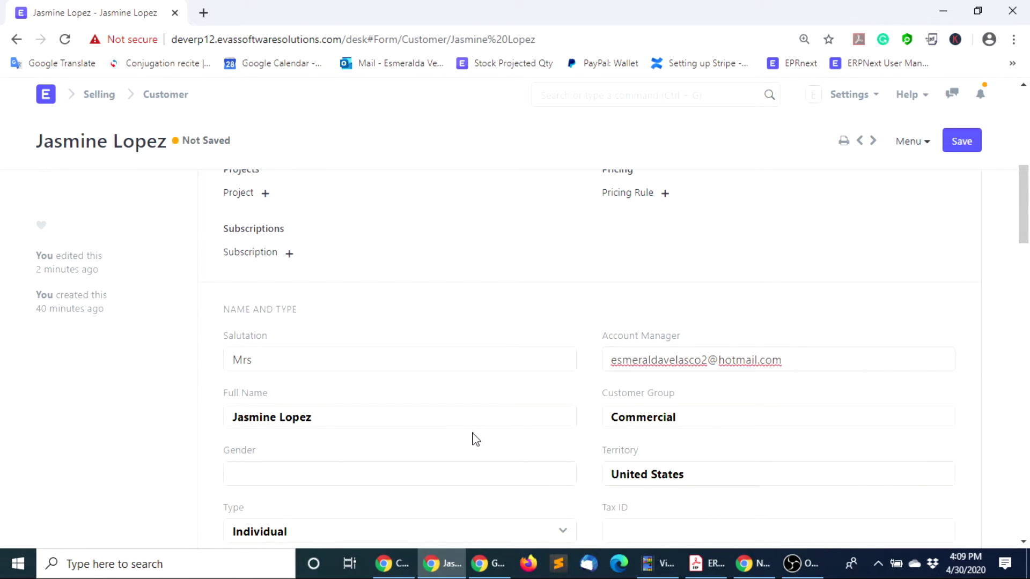
scroll(295, 396, "down", 2)
left_click(261, 403)
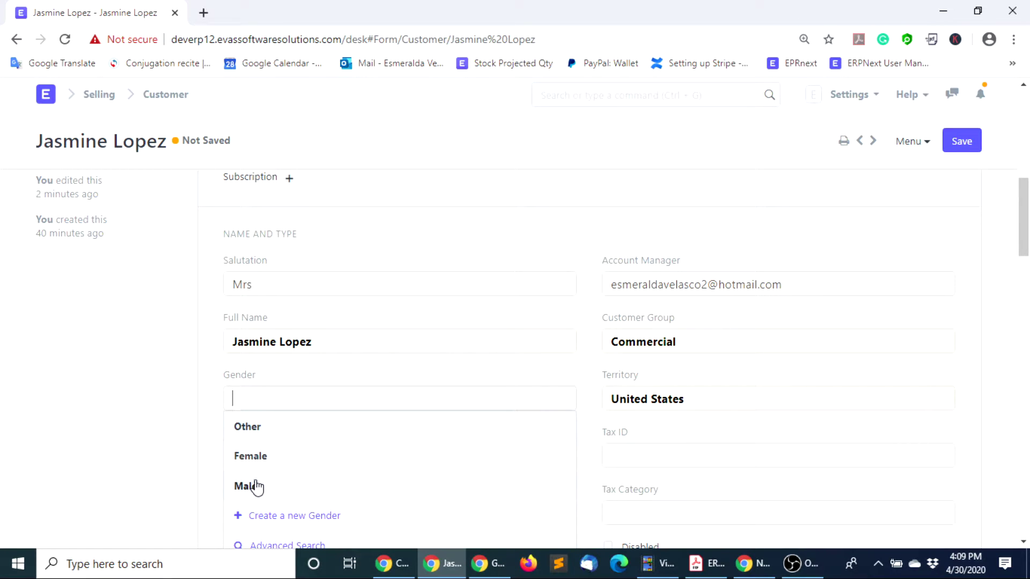
left_click(256, 487)
Enter the customer's tax ID and choose Checking - Bank of America as default bank account
scroll(462, 416, "down", 4)
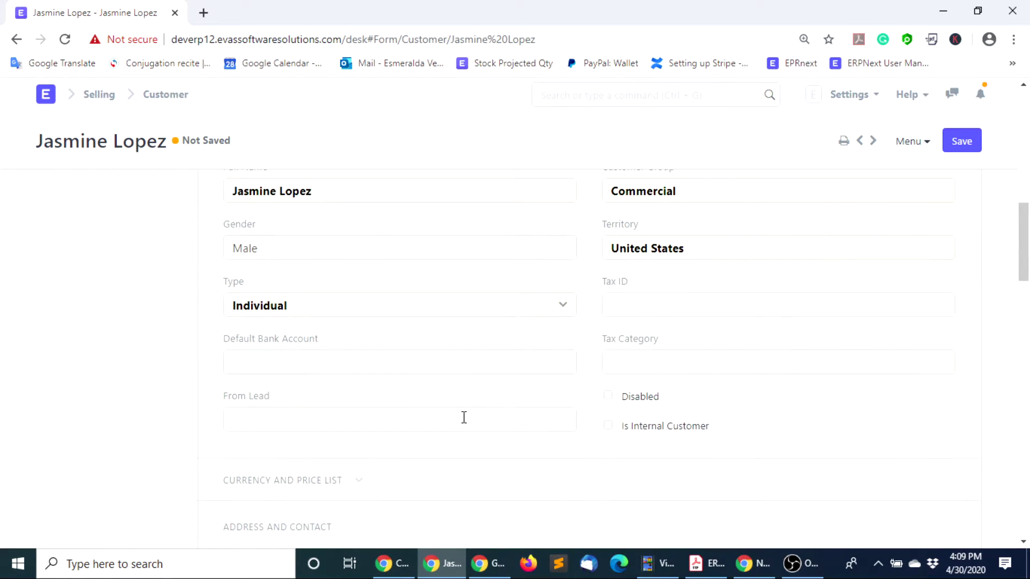
left_click(622, 304)
left_click(234, 363)
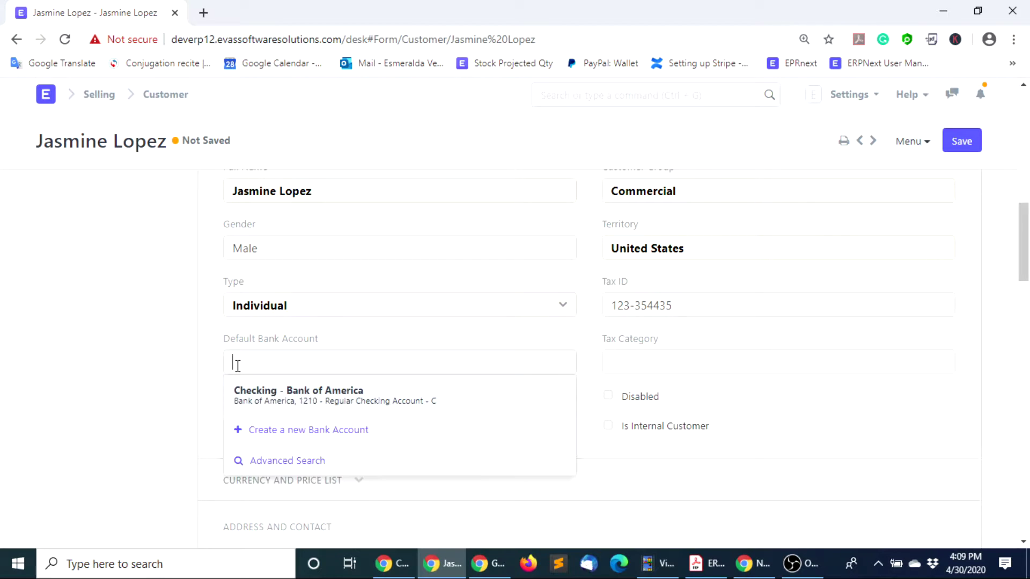
left_click(318, 404)
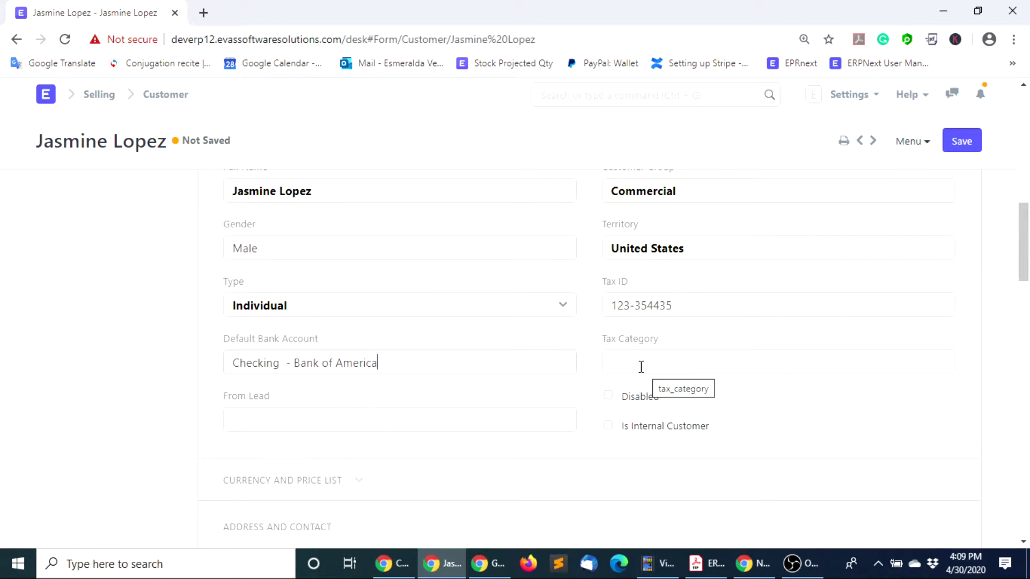
left_click(257, 414)
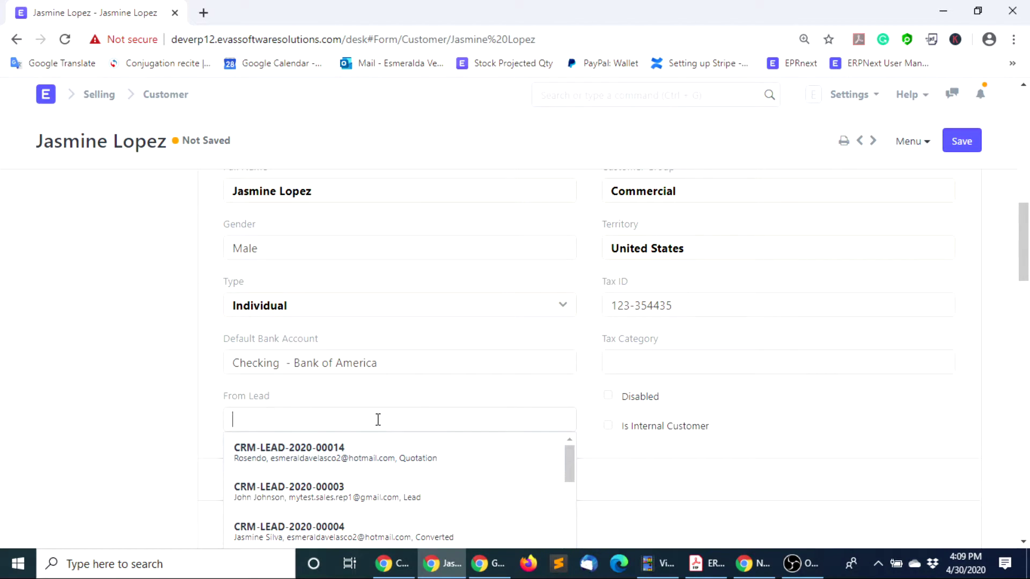
left_click(681, 474)
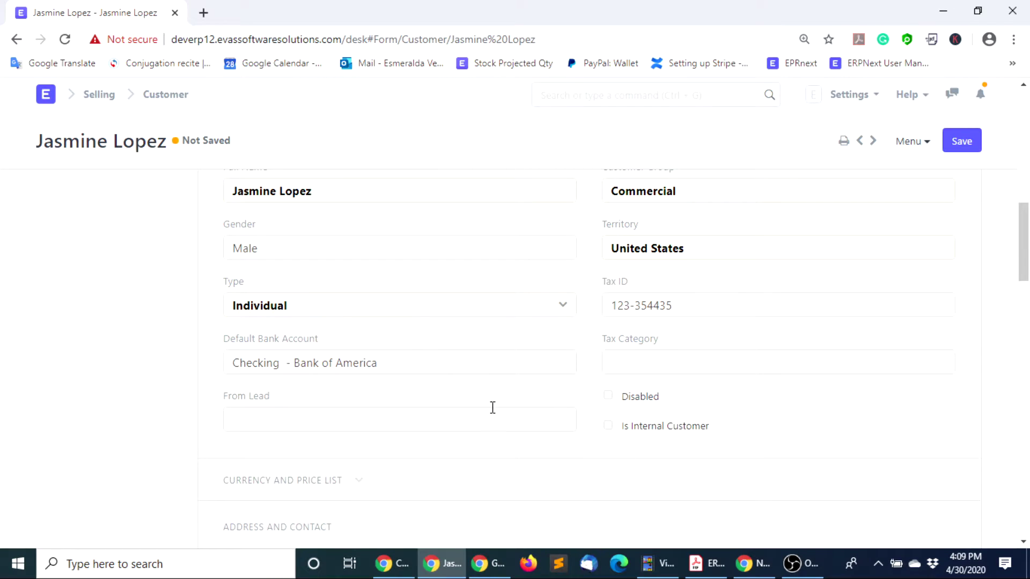
scroll(464, 407, "down", 3)
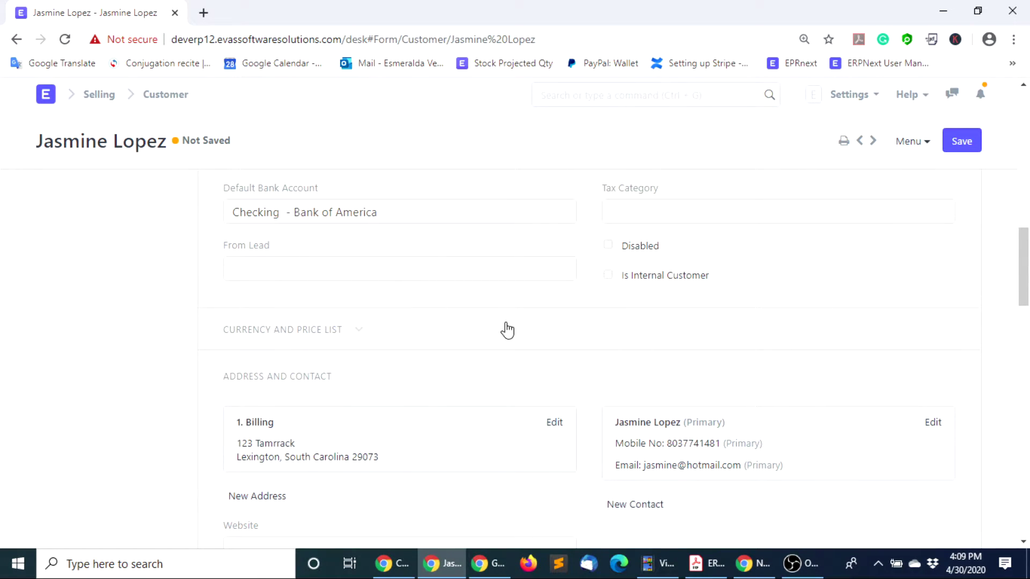
Set the billing currency to USD and the default price list to Standard Selling
left_click(358, 333)
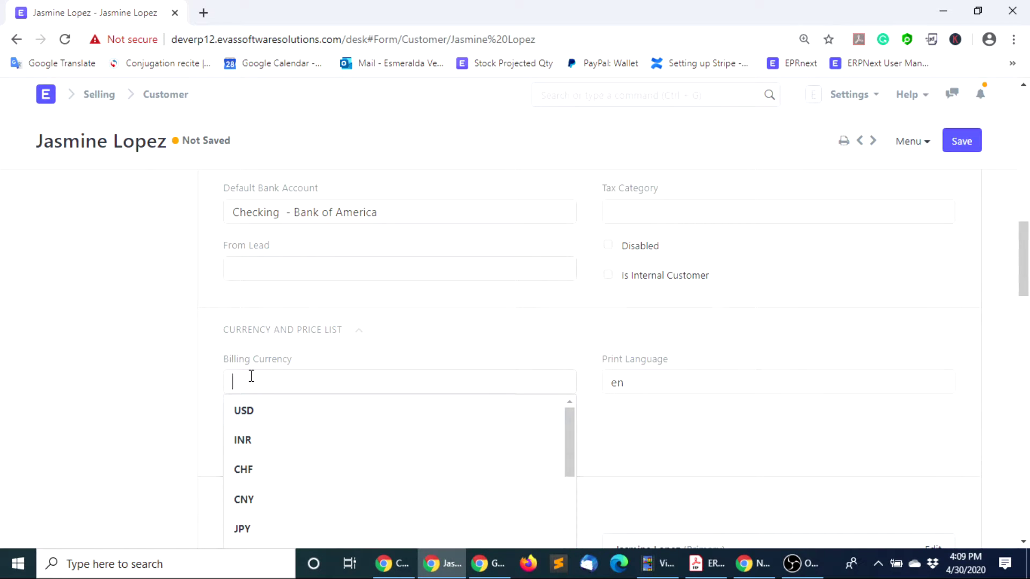
left_click(243, 416)
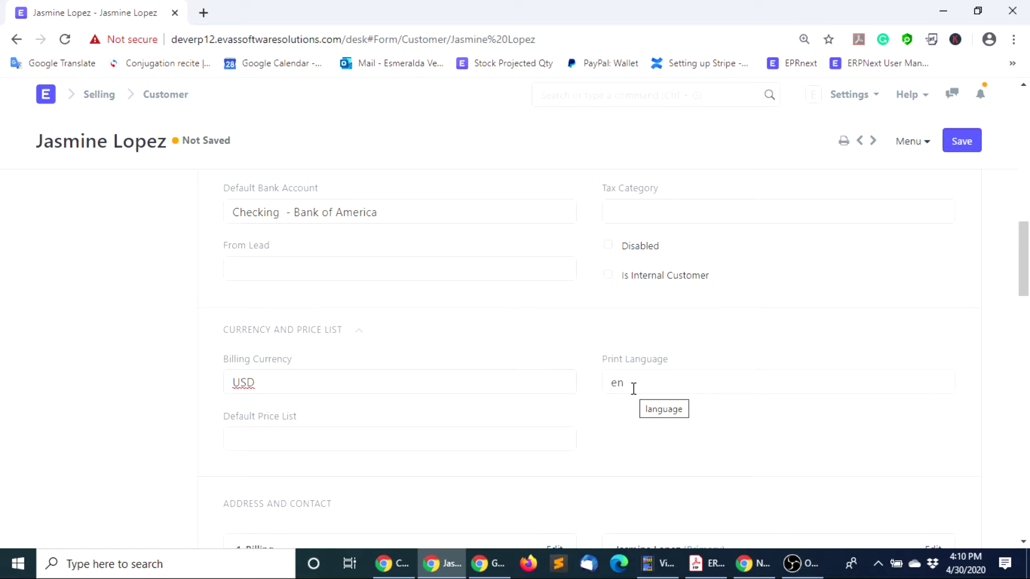
left_click(249, 434)
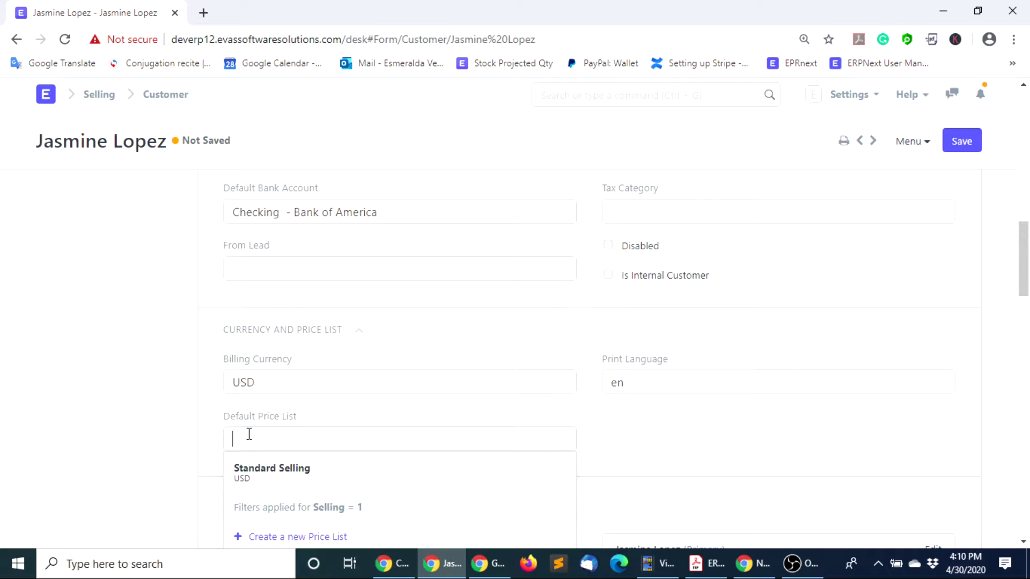
left_click(276, 474)
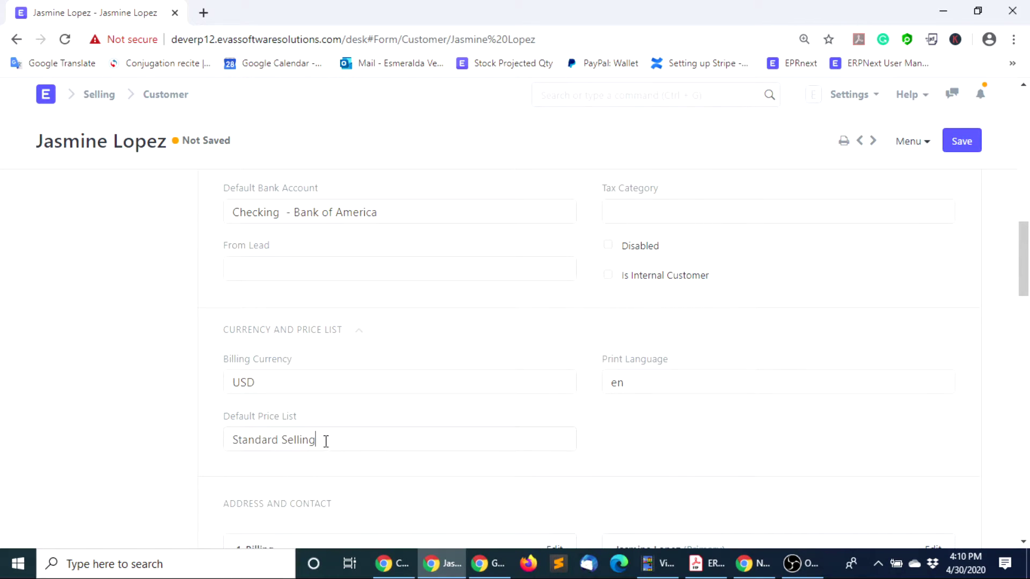
scroll(512, 466, "down", 1)
scroll(512, 467, "down", 2)
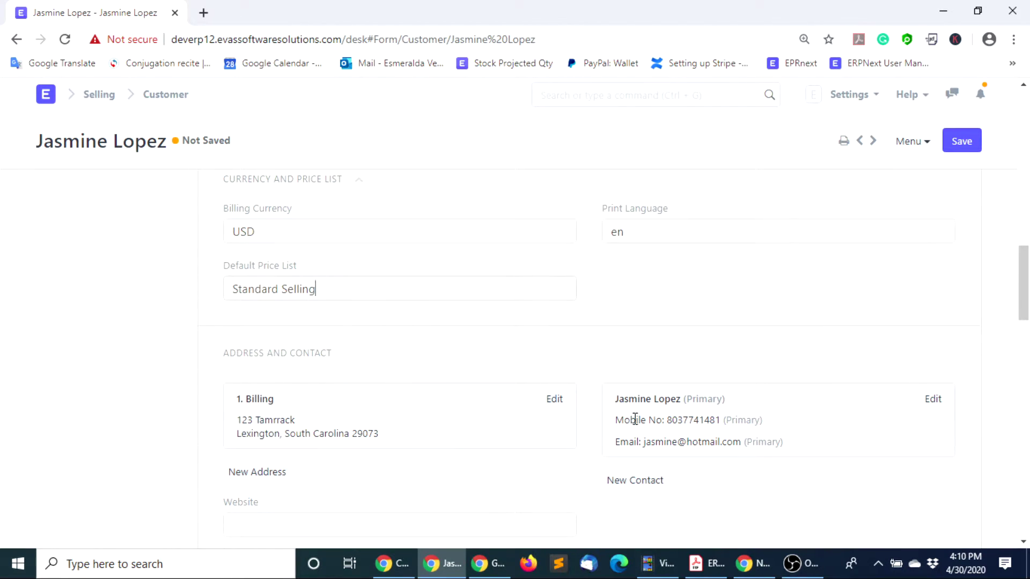
scroll(740, 445, "down", 1)
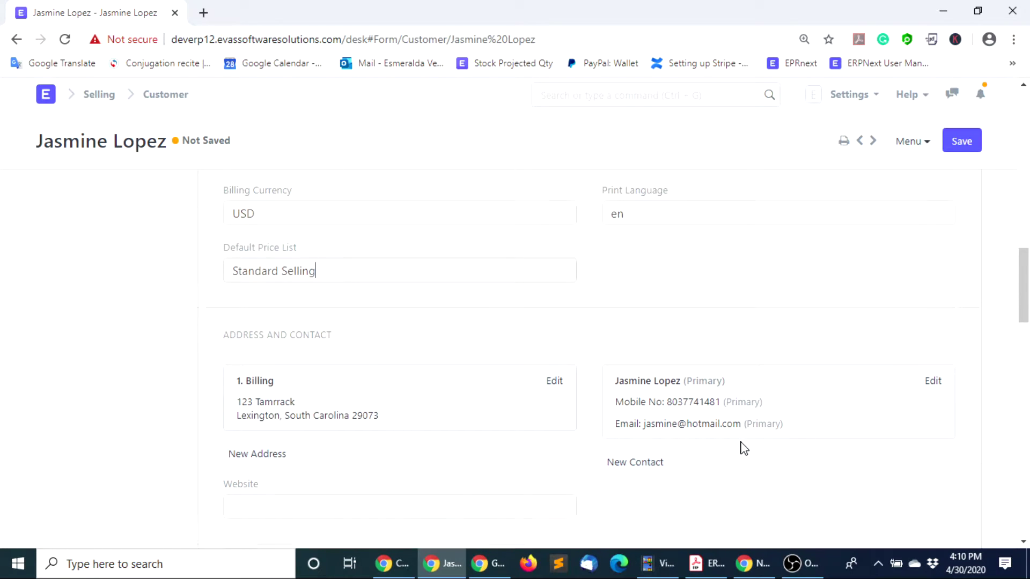
left_click(270, 453)
type("www.")
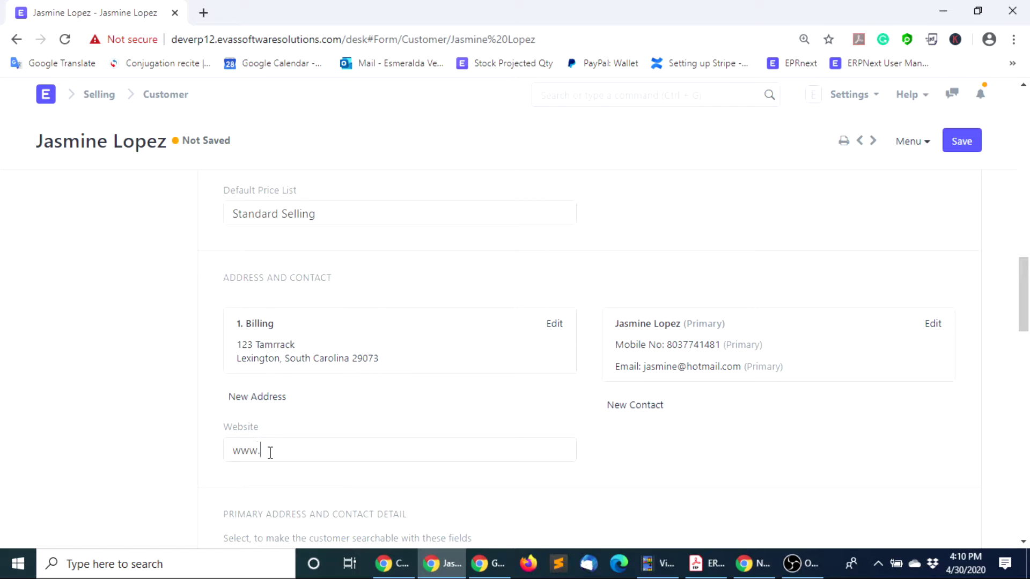
type("jasmine.com")
scroll(606, 477, "down", 2)
scroll(561, 456, "down", 2)
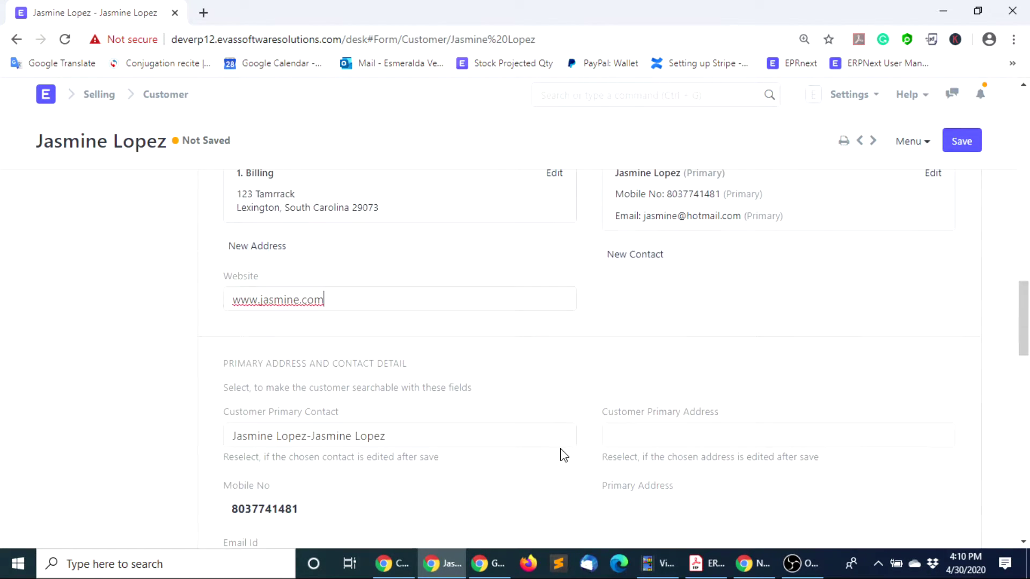
scroll(398, 448, "down", 2)
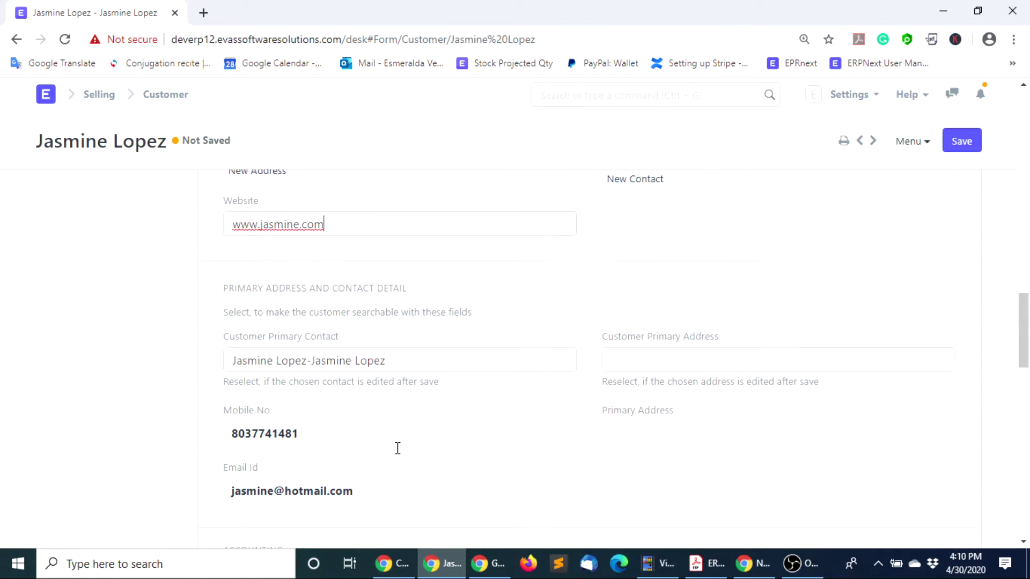
left_click(617, 359)
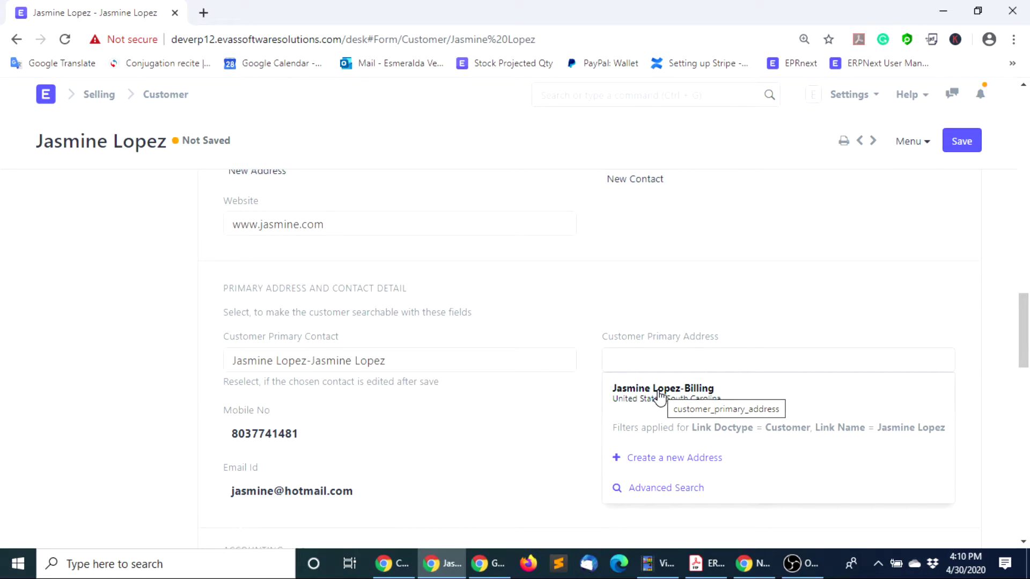
left_click(660, 397)
scroll(660, 429, "down", 5)
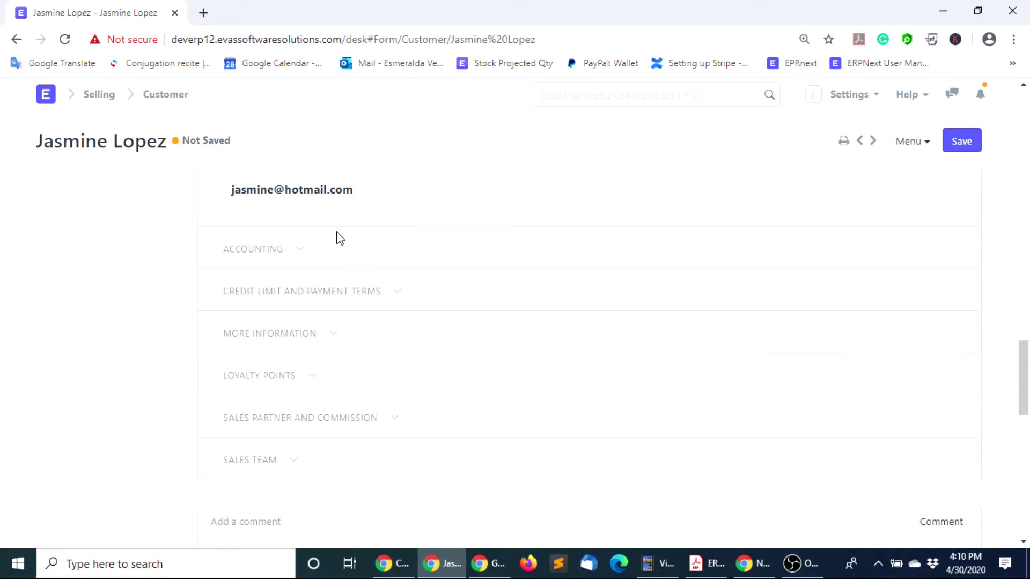
Add an accounts row using the customer's own debtor receivable account
left_click(299, 256)
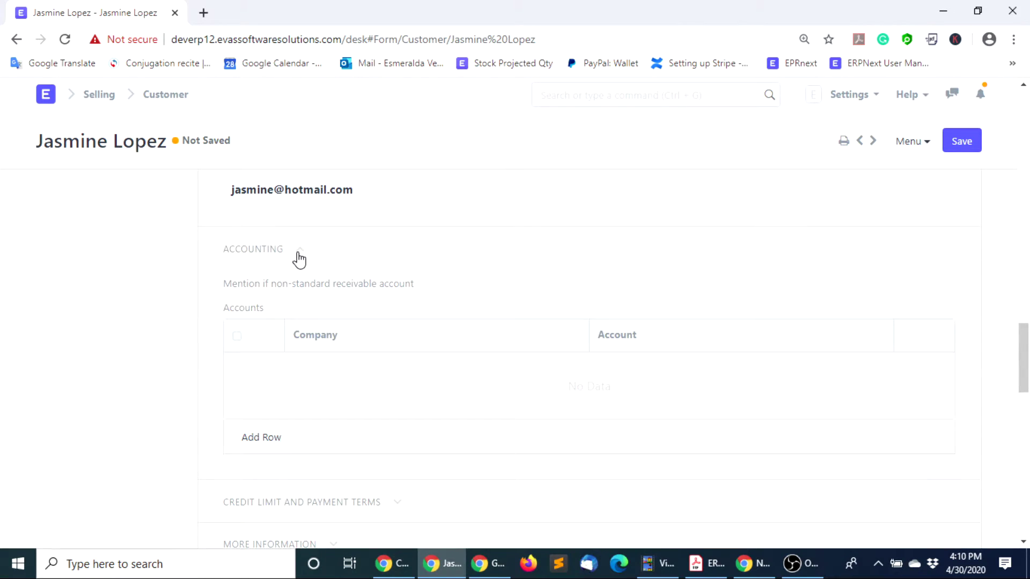
left_click(267, 440)
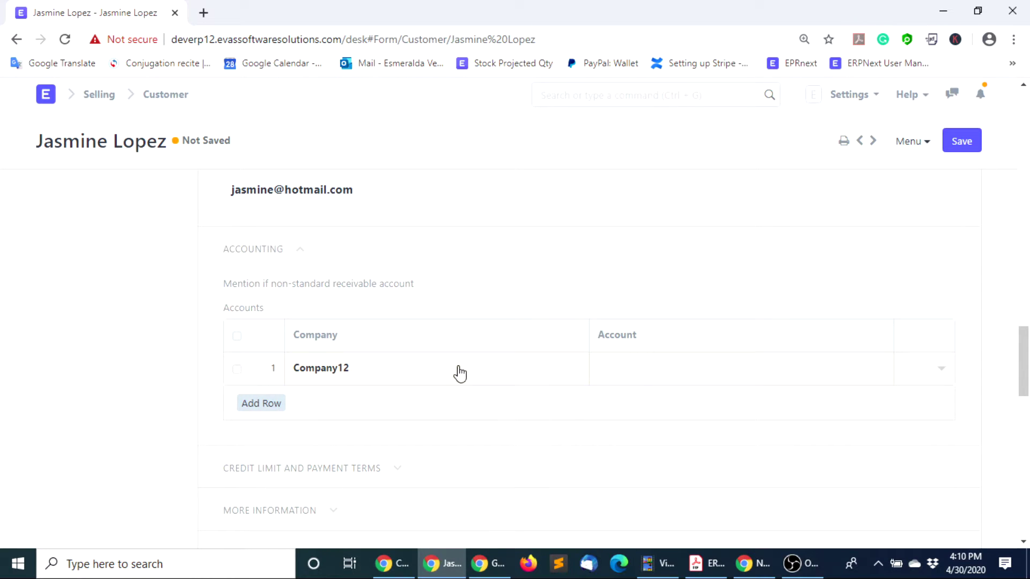
left_click(637, 370)
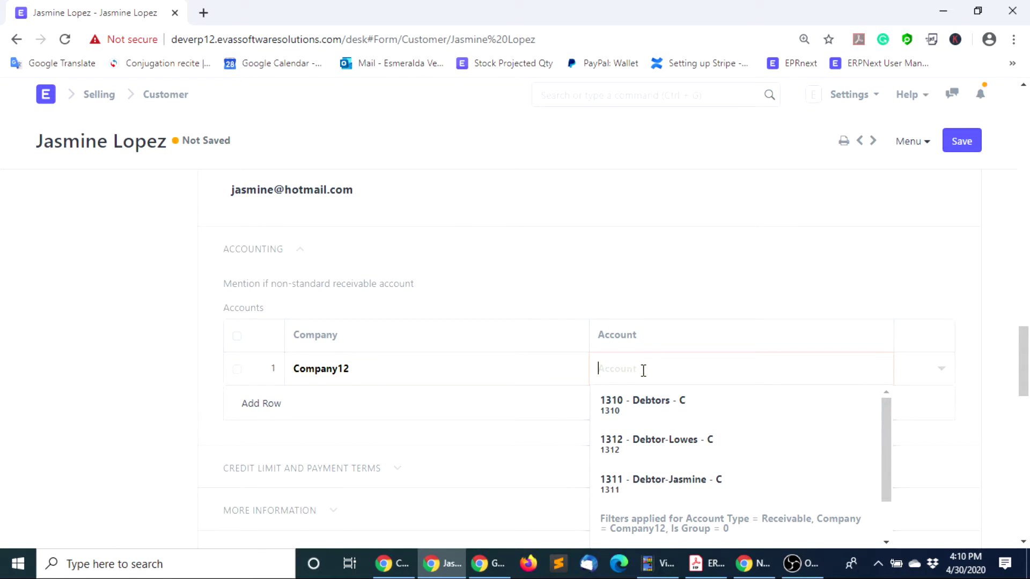
left_click(661, 485)
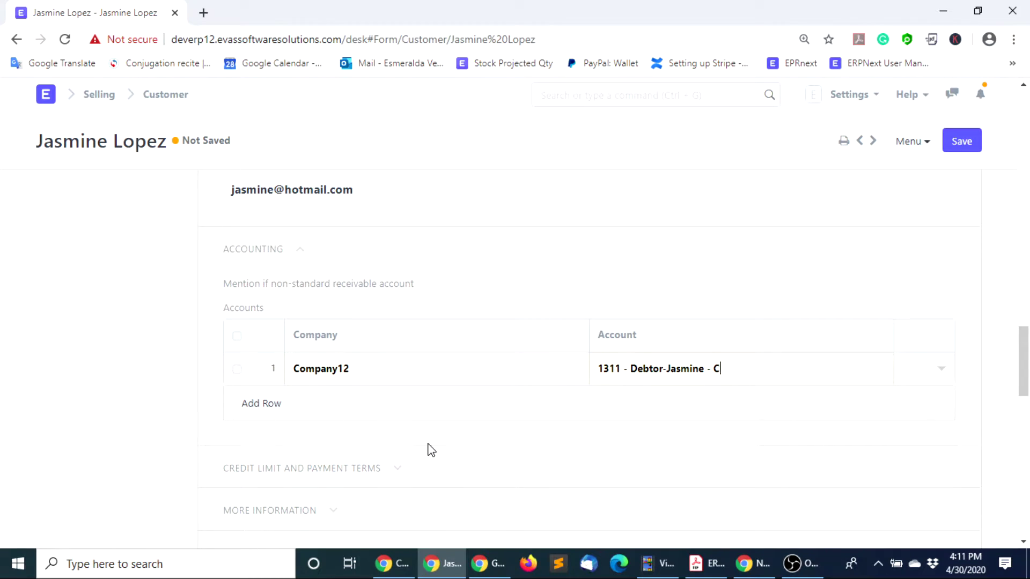
scroll(432, 451, "down", 1)
Add a credit limit row of 3,000 for Company12
left_click(397, 397)
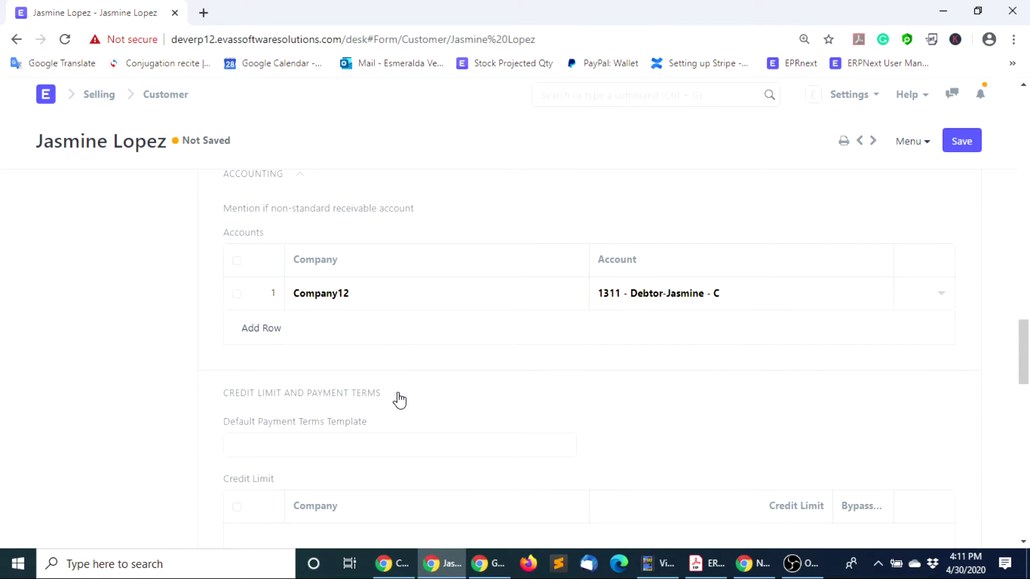
scroll(363, 437, "down", 1)
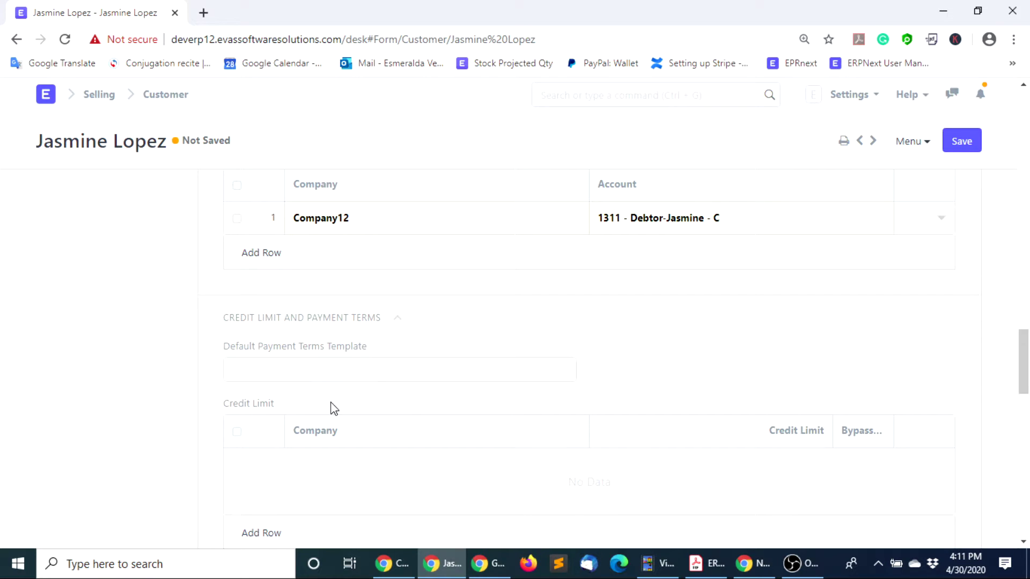
left_click(265, 533)
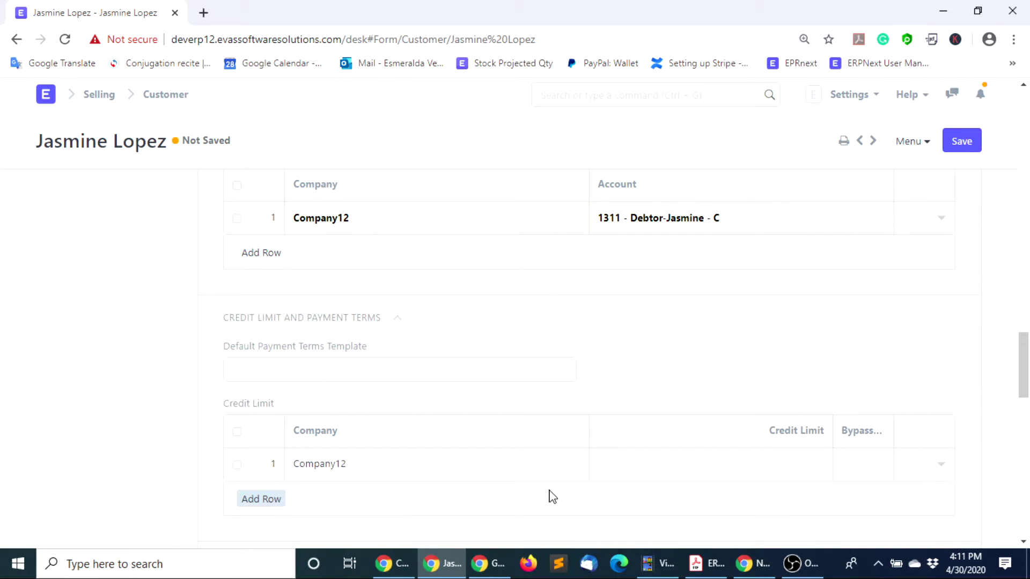
left_click(735, 465)
type("3000")
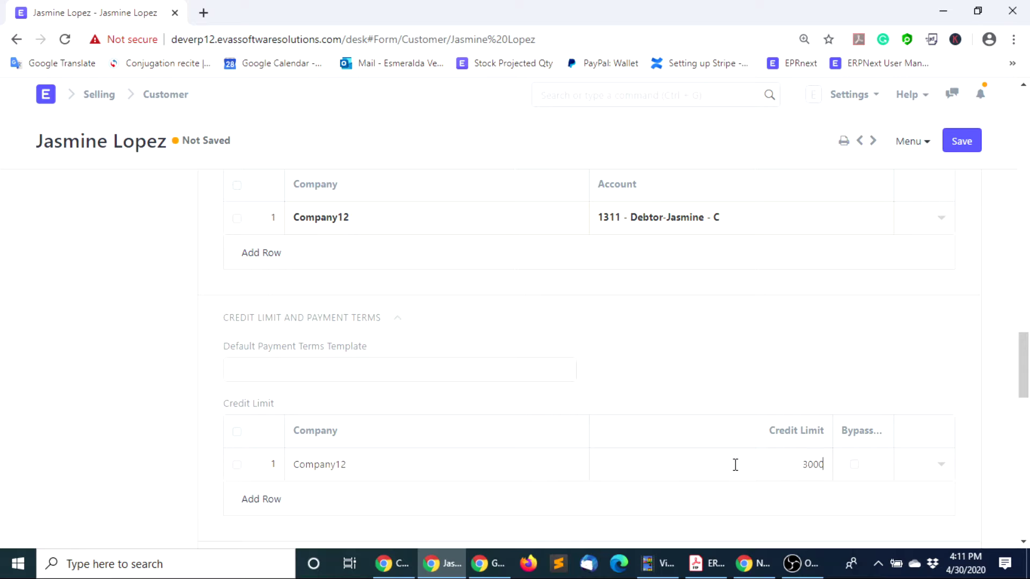
left_click(679, 339)
scroll(326, 367, "down", 4)
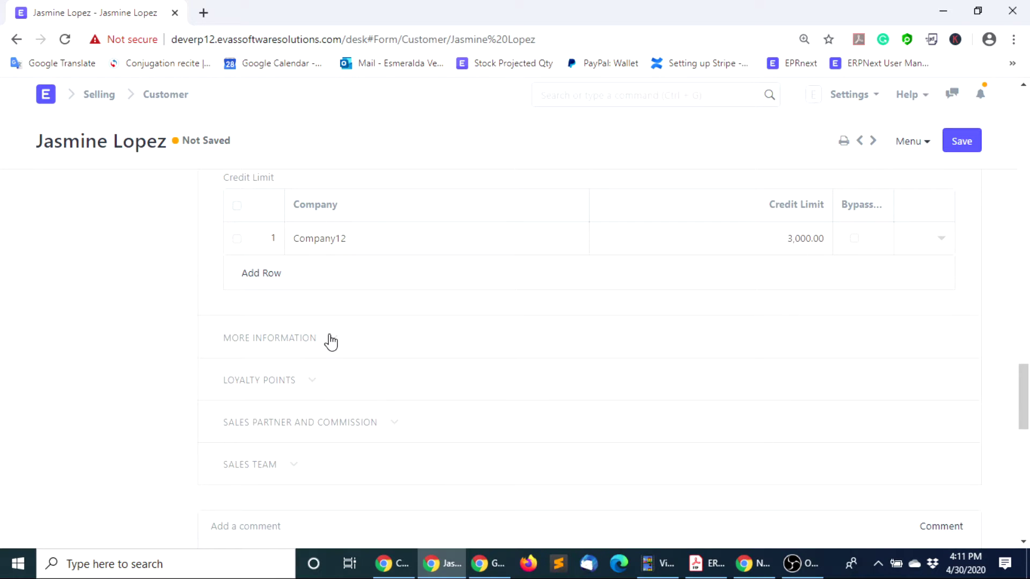
Set the market segment to Middle Income and the industry to Restaurant
left_click(329, 339)
left_click(626, 393)
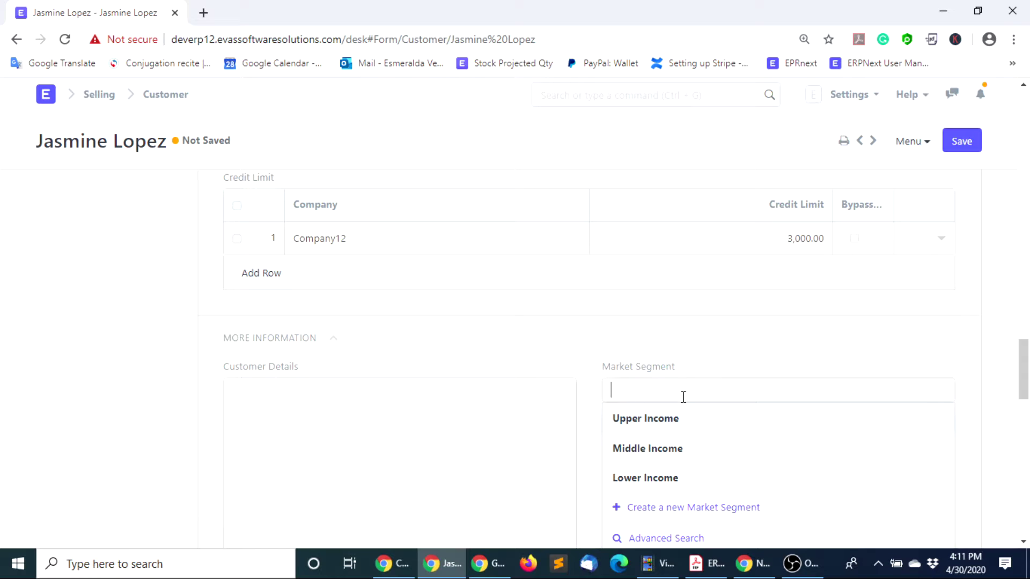
left_click(643, 454)
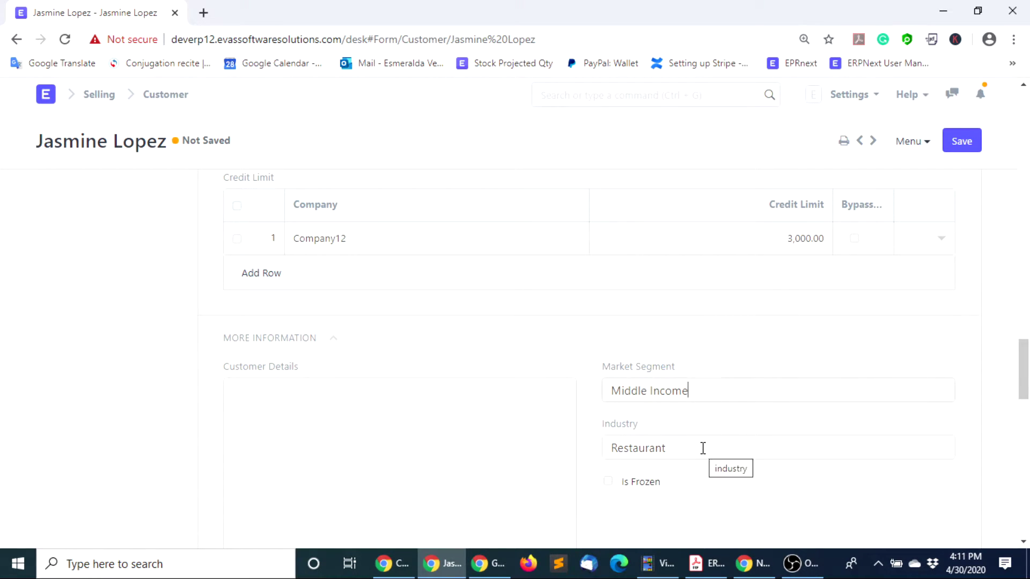
left_click_drag(701, 447, 573, 446)
key("BackSpace")
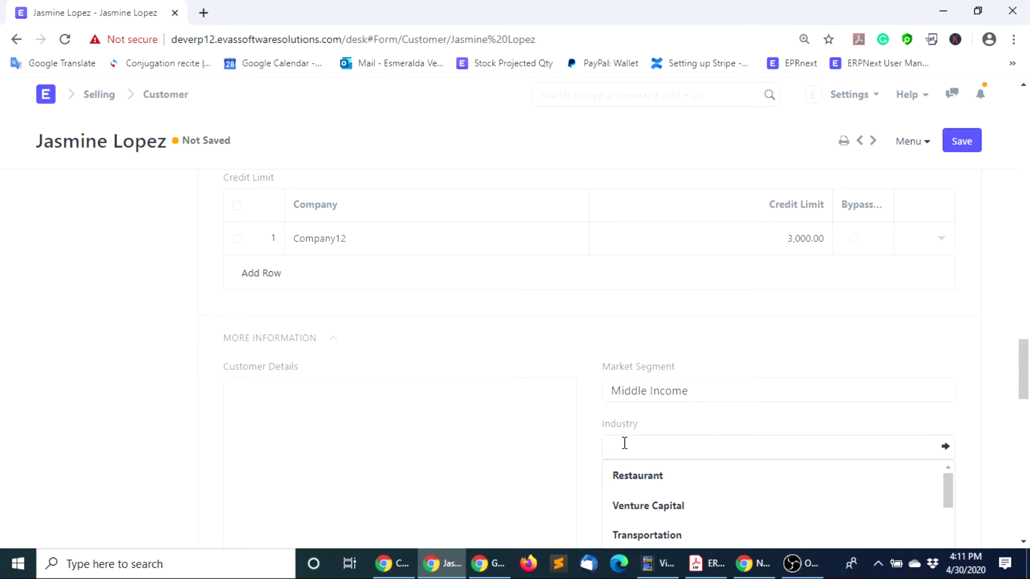
scroll(668, 437, "down", 3)
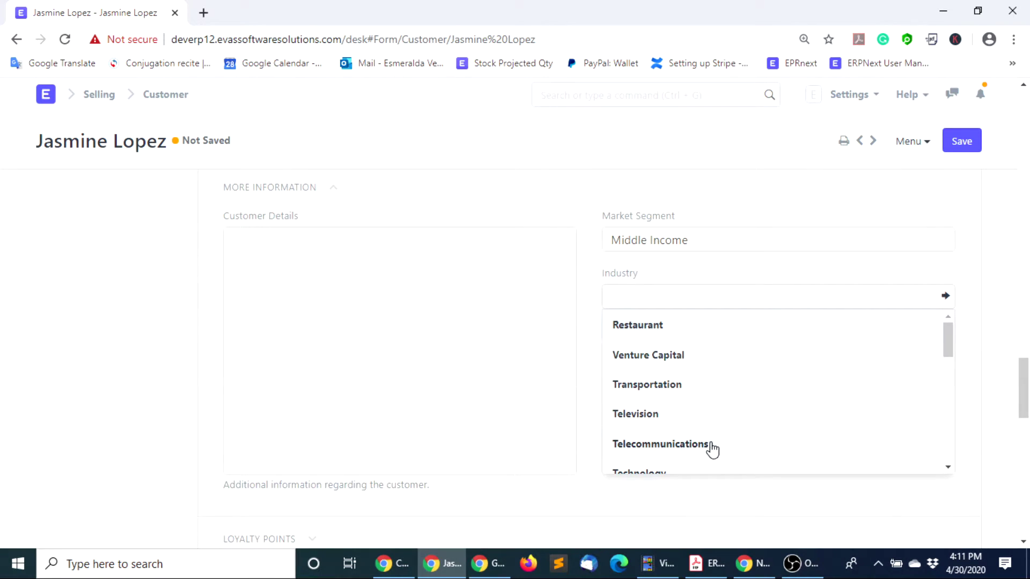
scroll(712, 450, "down", 2)
scroll(707, 418, "down", 2)
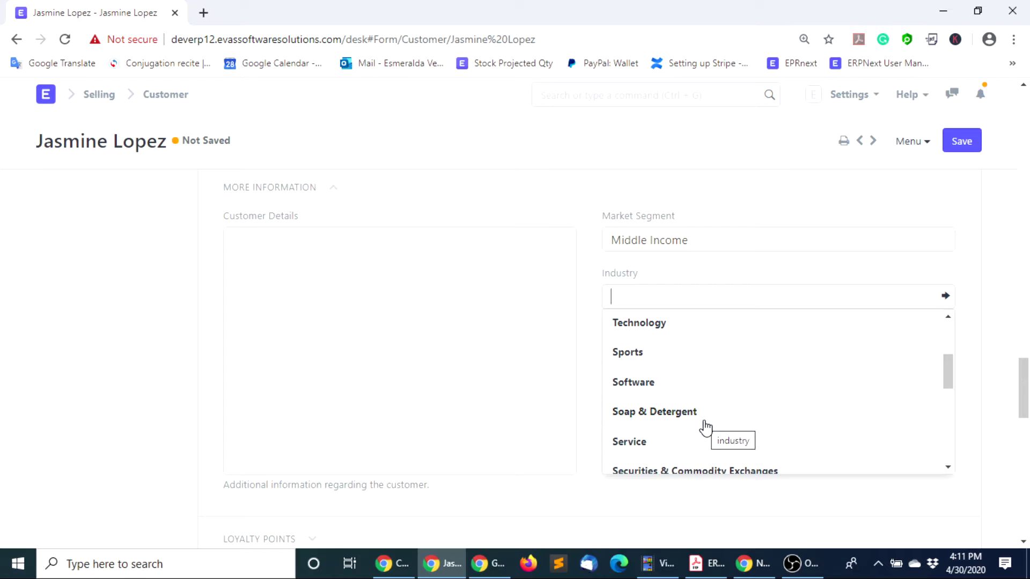
scroll(706, 421, "up", 4)
left_click(603, 330)
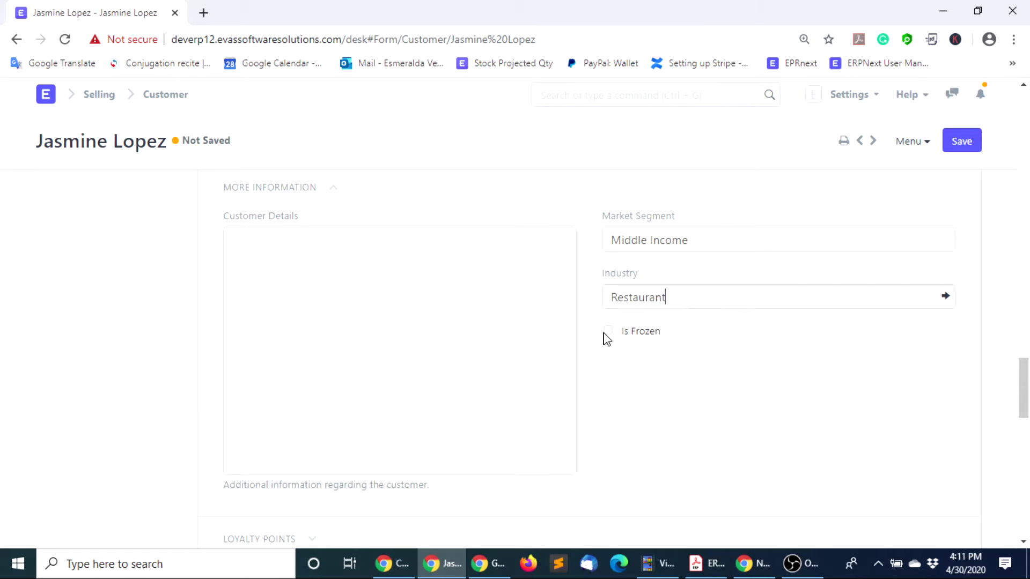
Assign a sales partner to the customer, bringing a 4.000 commission rate
scroll(455, 335, "down", 3)
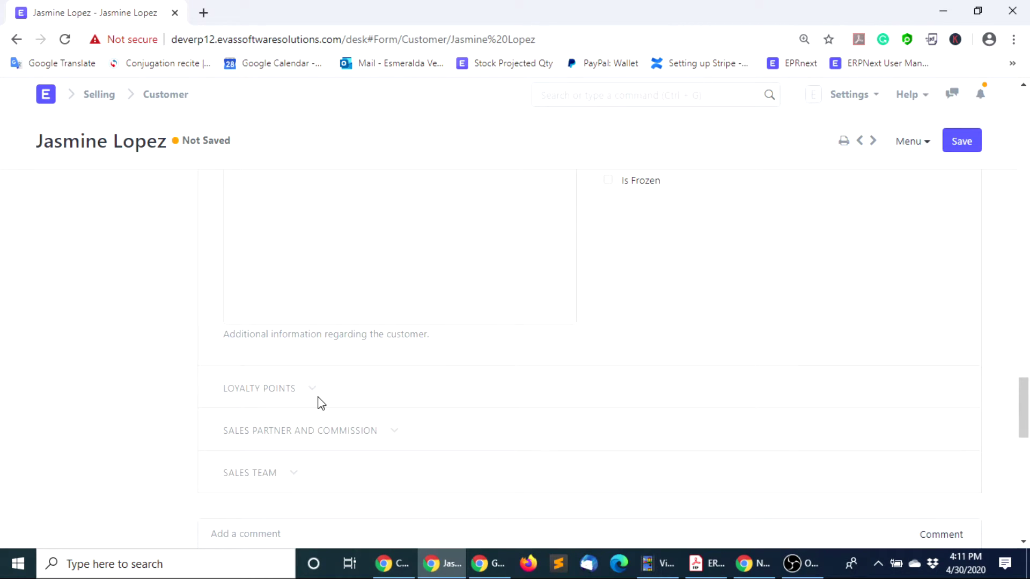
scroll(318, 365, "down", 2)
left_click(314, 317)
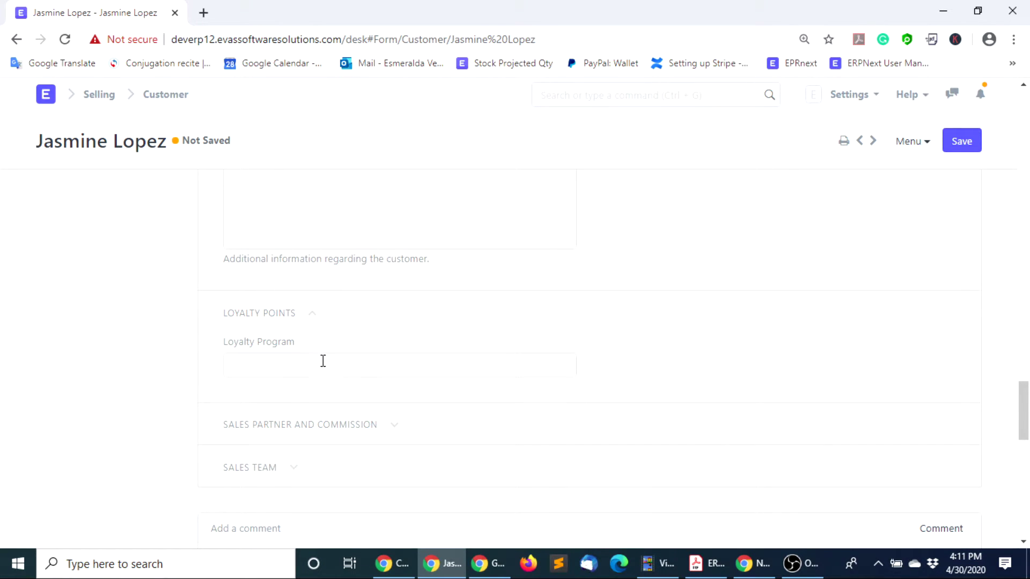
scroll(471, 408, "down", 2)
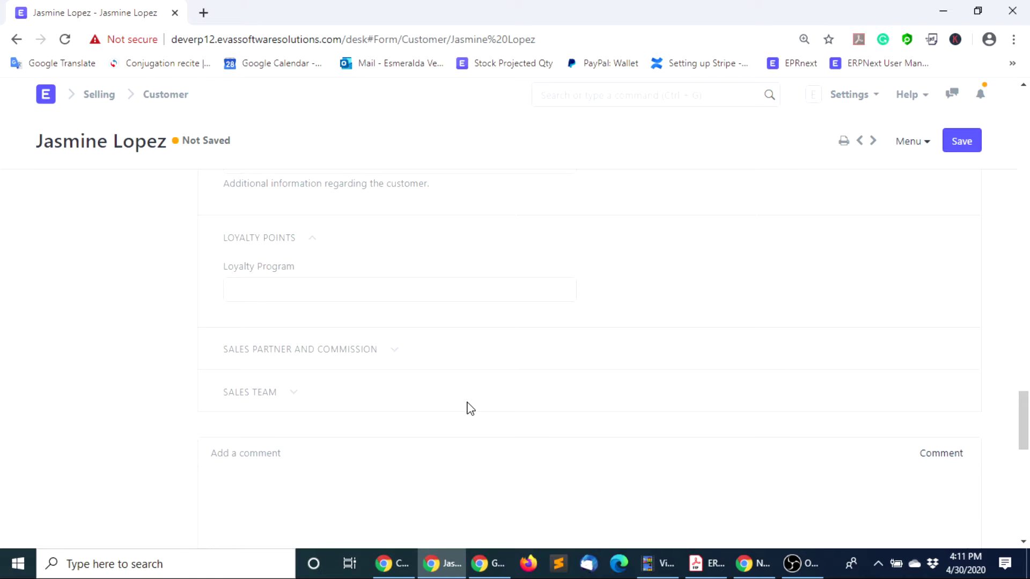
left_click(394, 354)
left_click(256, 408)
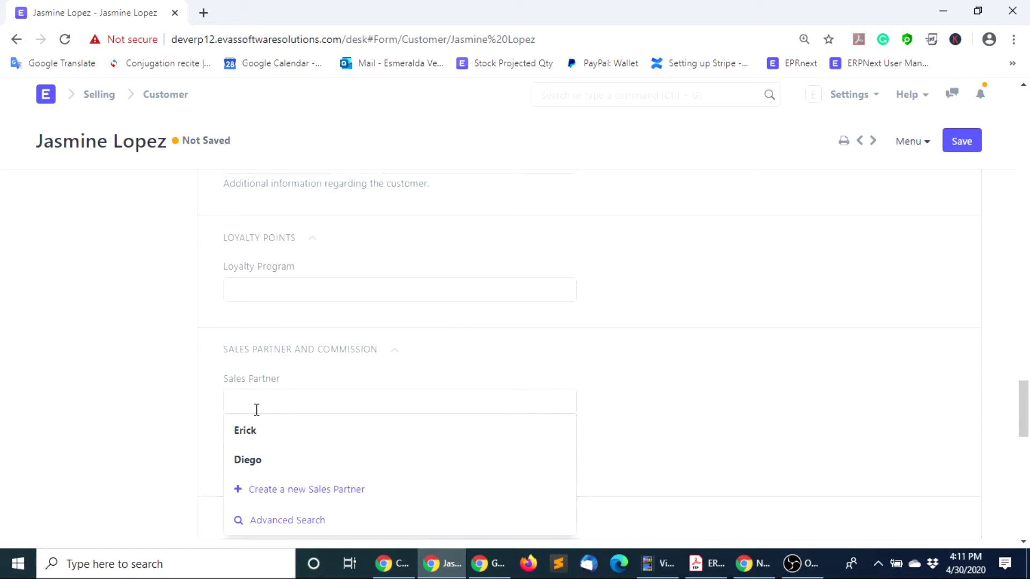
left_click(248, 429)
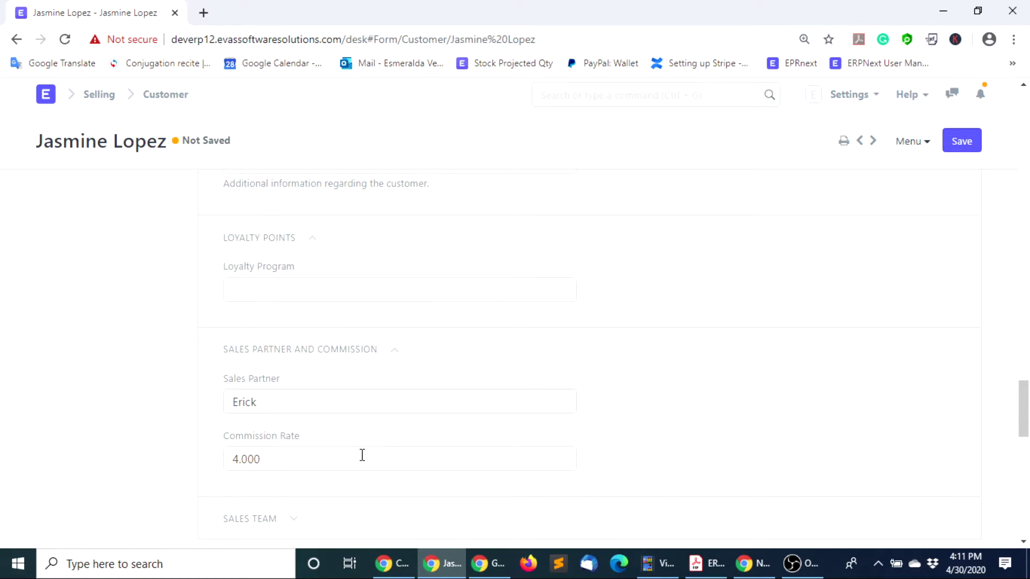
scroll(322, 459, "down", 1)
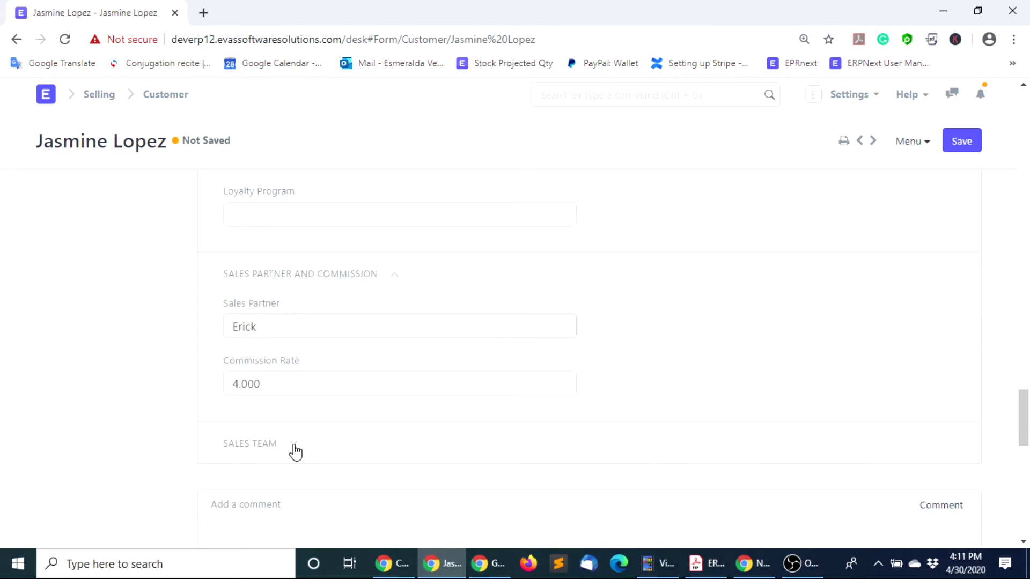
scroll(690, 165, "up", 10)
Save the completed customer record from the top of the form
scroll(693, 167, "up", 5)
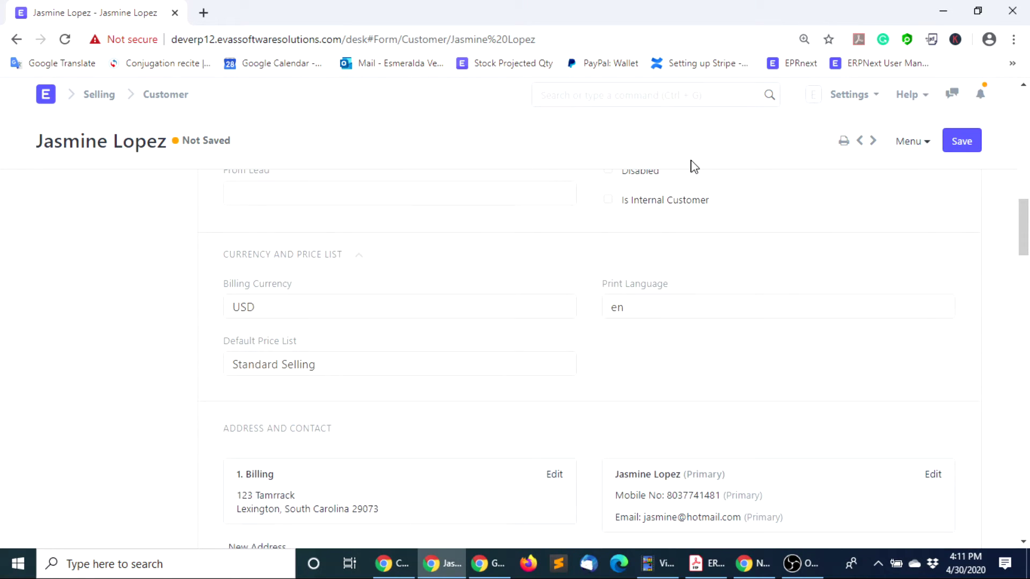
scroll(693, 167, "up", 8)
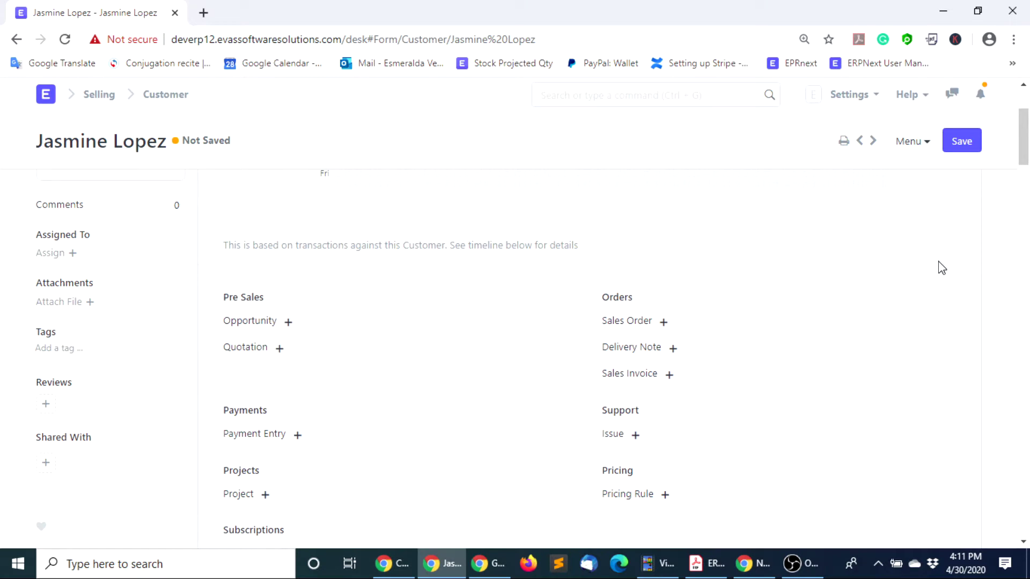
left_click(973, 144)
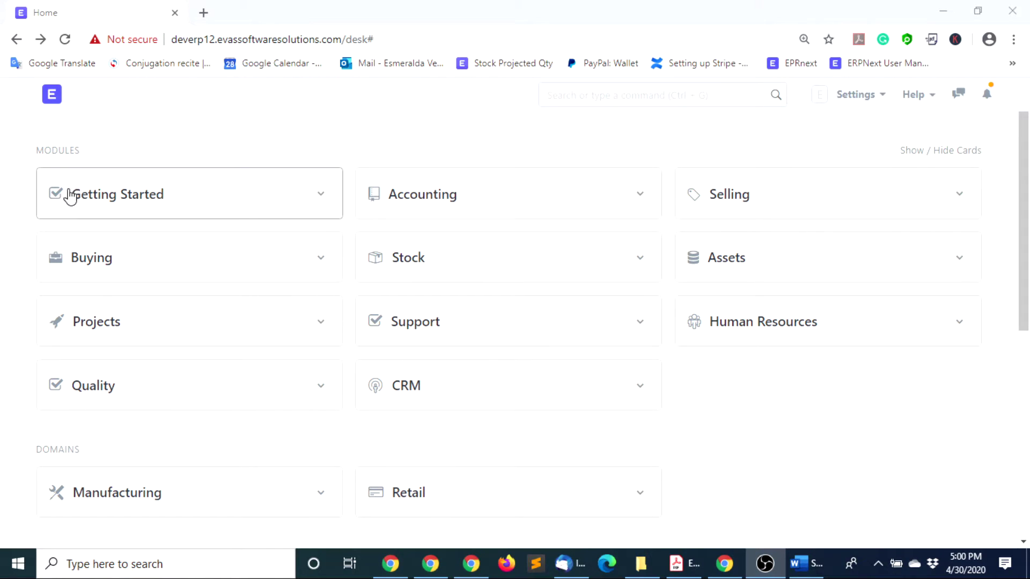
Create a supplier under the person's full name, group Raw Material, type Individual, and save it
left_click(107, 263)
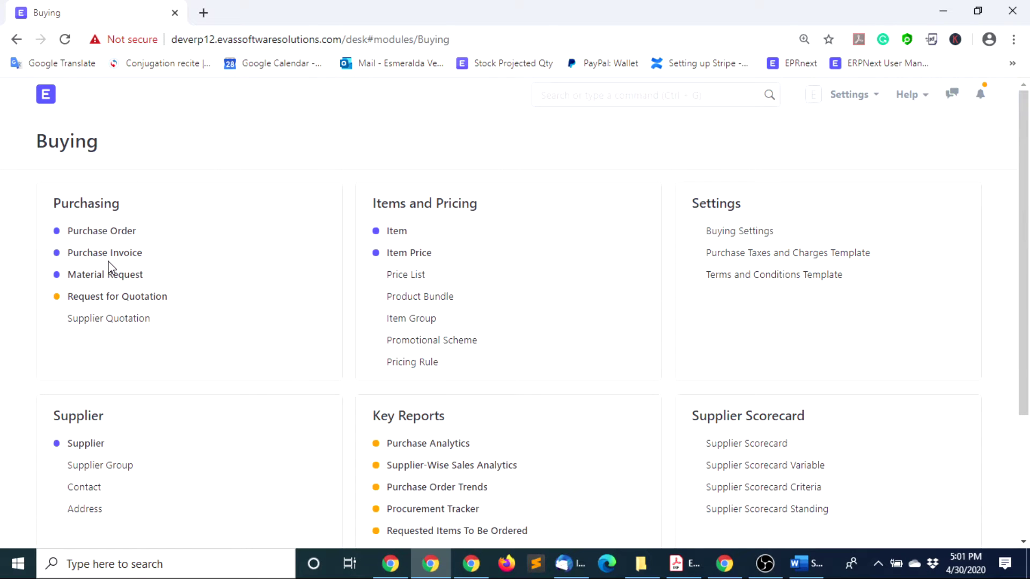
left_click(86, 444)
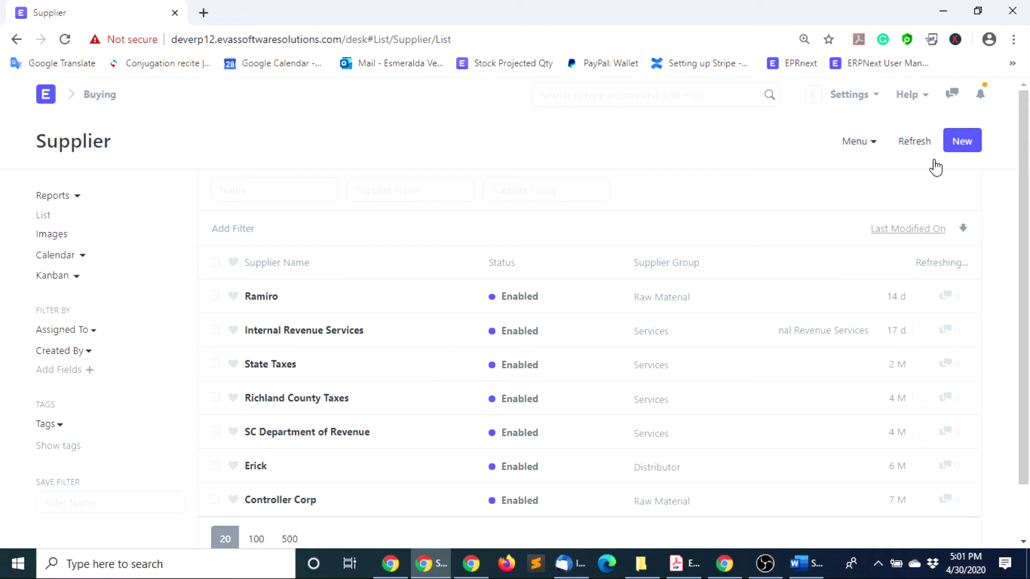
left_click(959, 154)
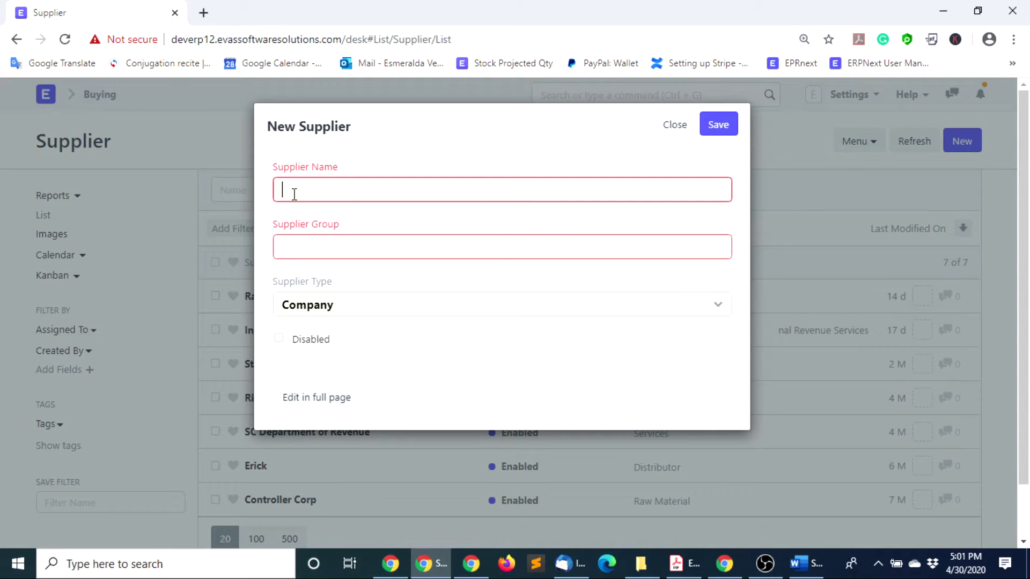
left_click(307, 247)
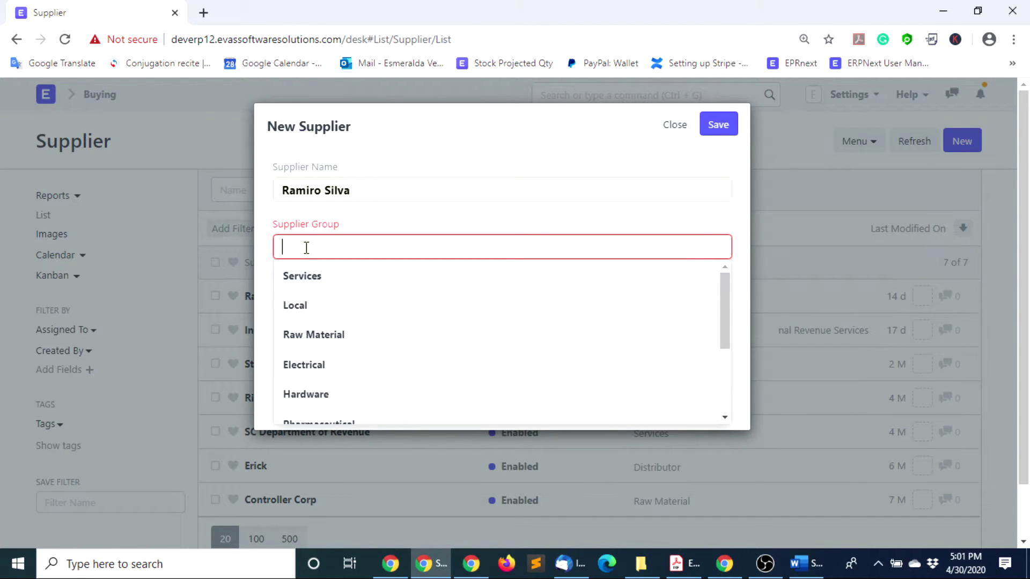
left_click(343, 335)
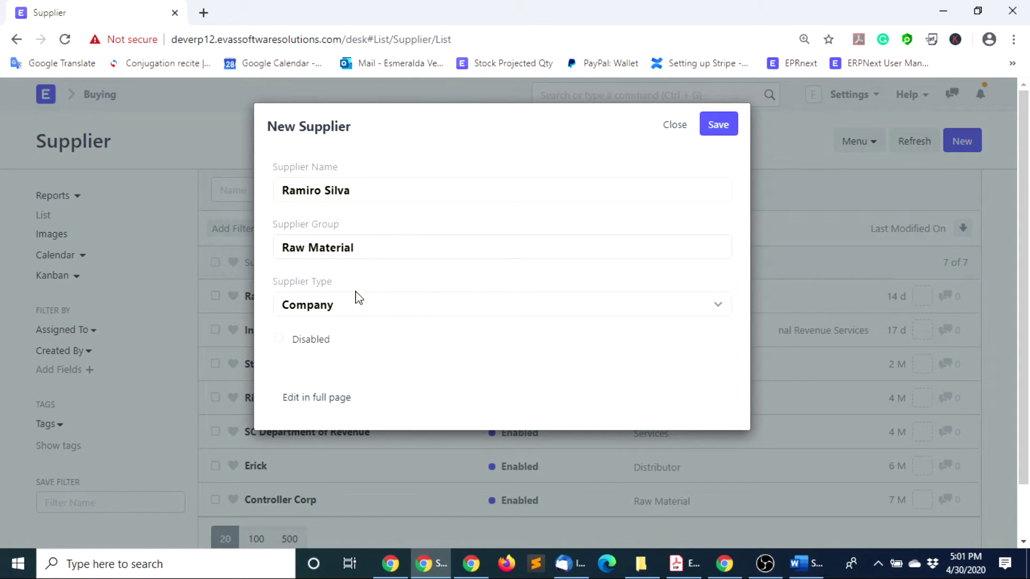
left_click(366, 311)
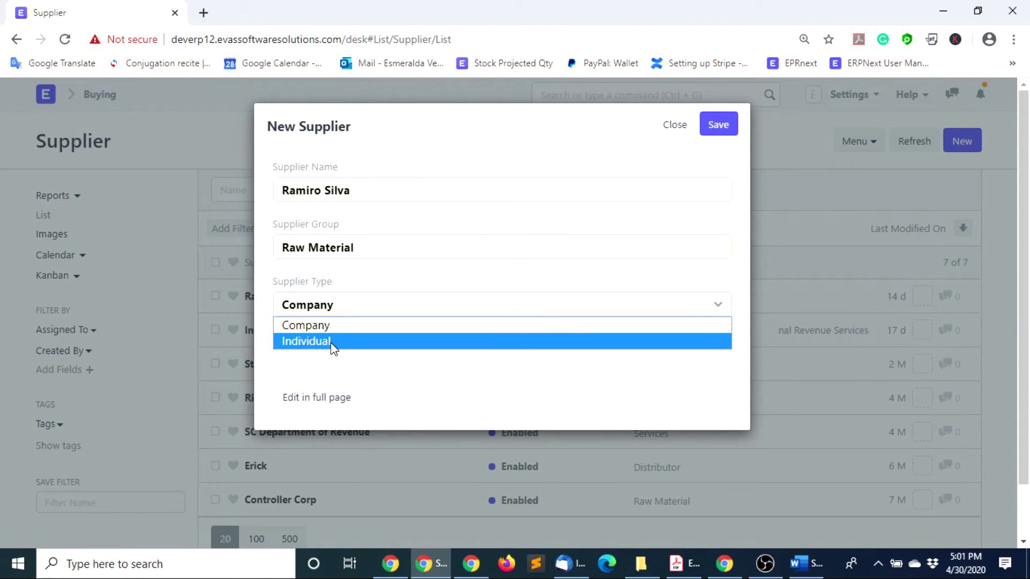
left_click(332, 348)
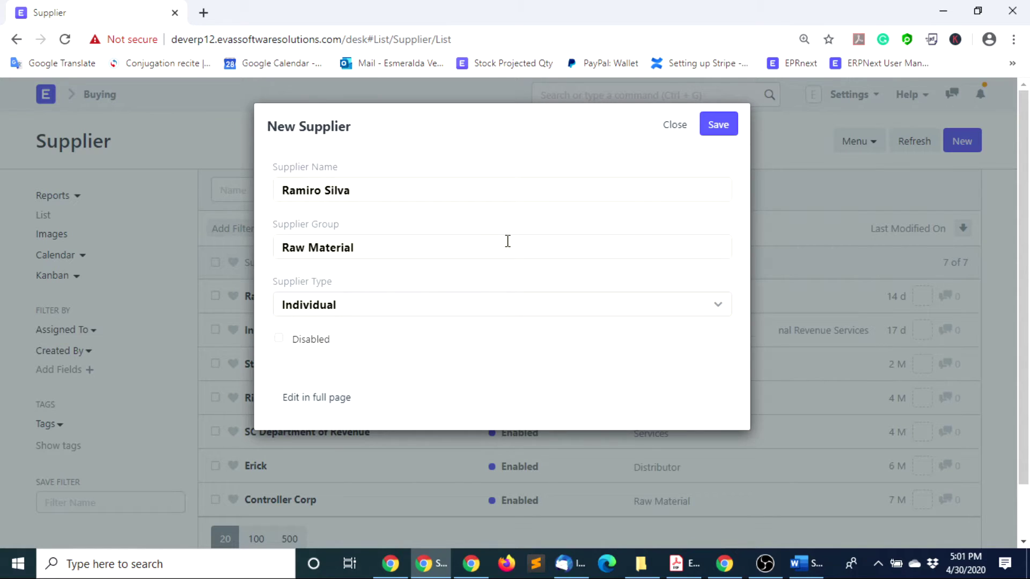
left_click(718, 124)
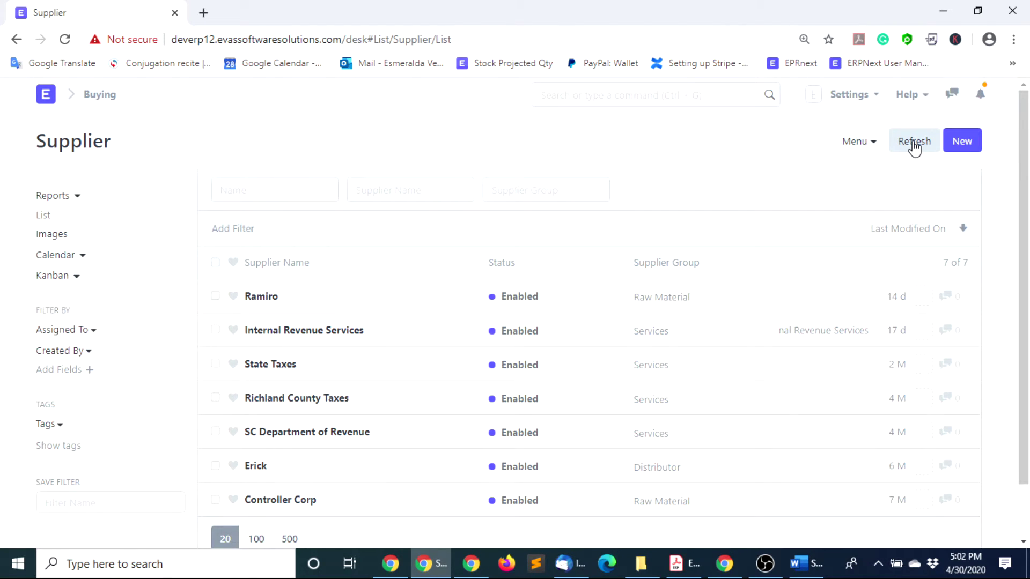
Open the new supplier's record and set its default bank account to Checking - Bank of America
left_click(918, 141)
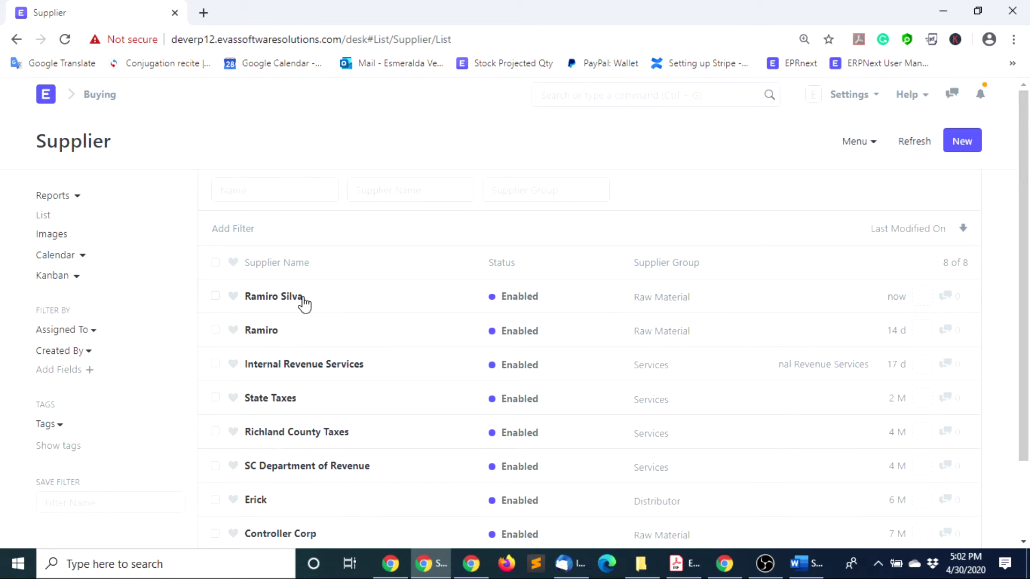
left_click(278, 298)
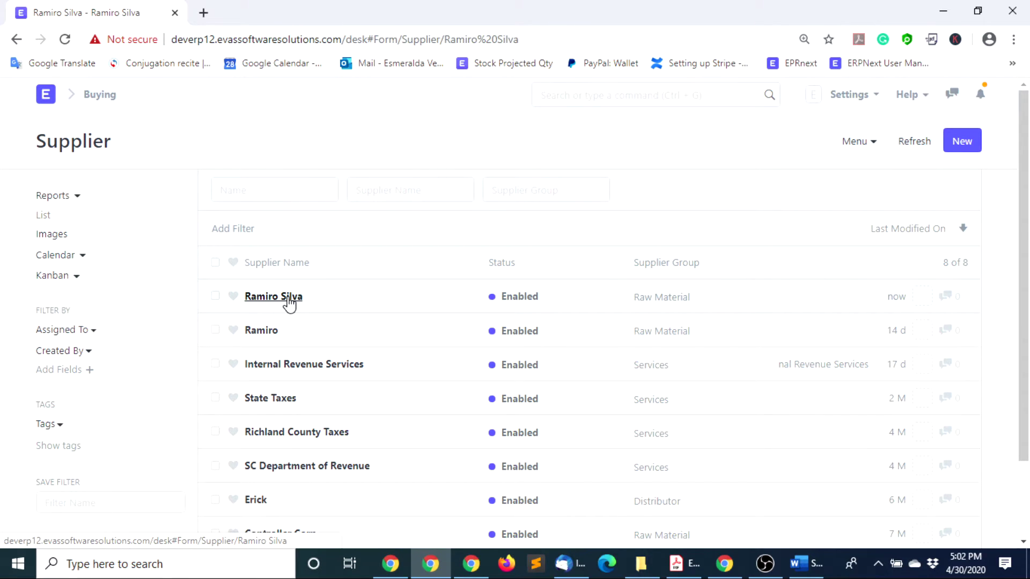
scroll(467, 397, "down", 7)
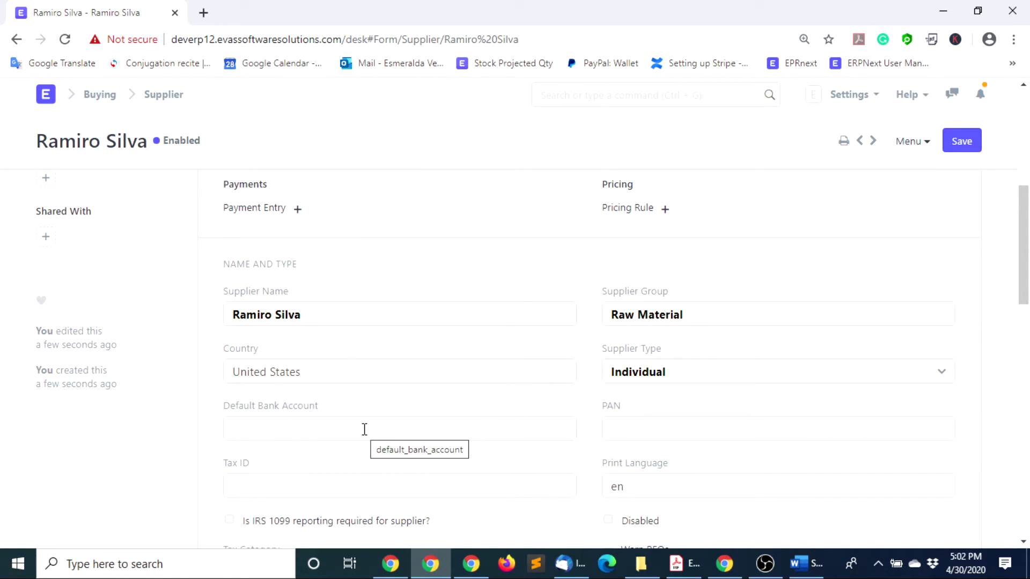
scroll(363, 430, "down", 1)
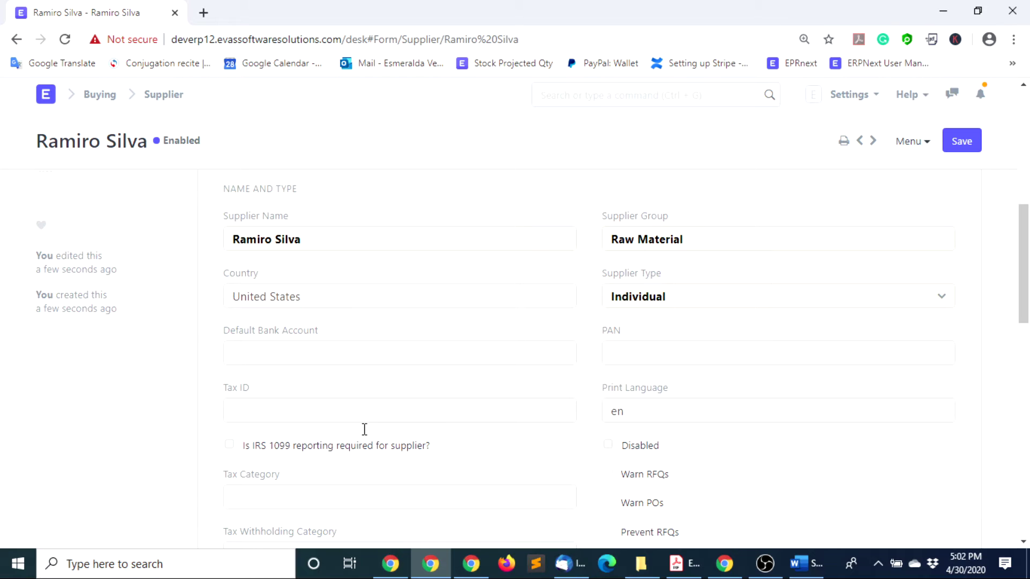
left_click(252, 351)
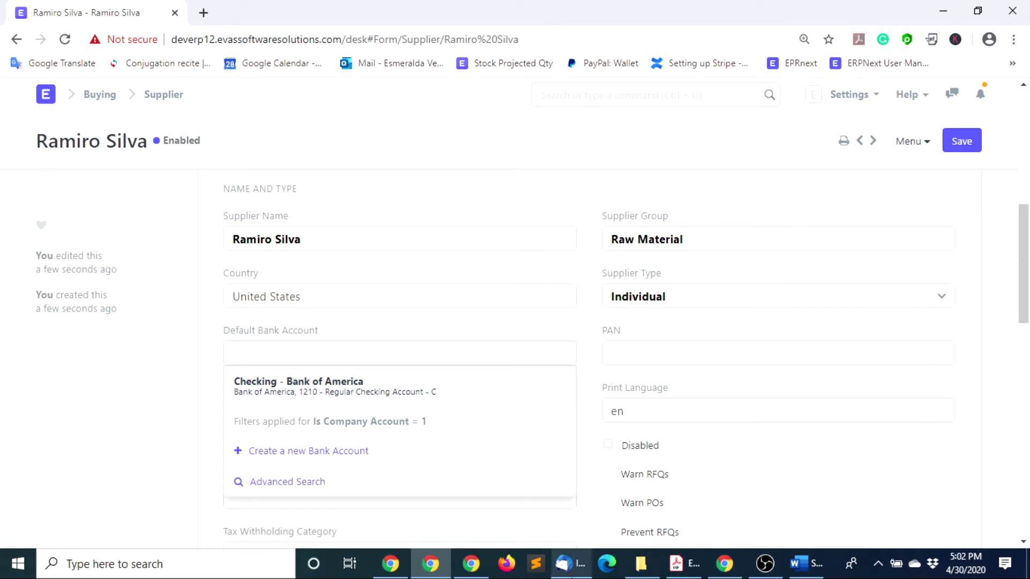
left_click(472, 401)
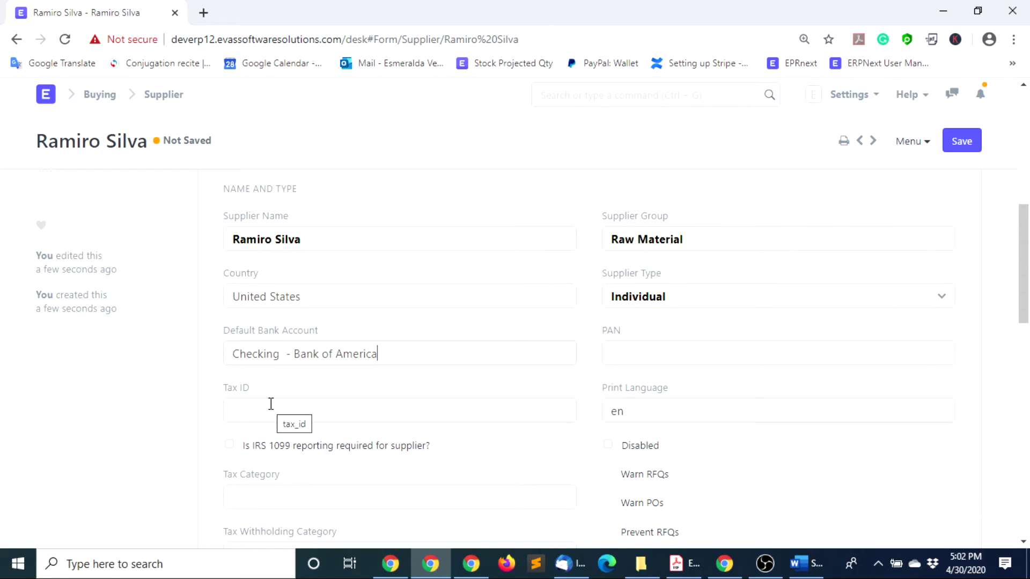
type("35")
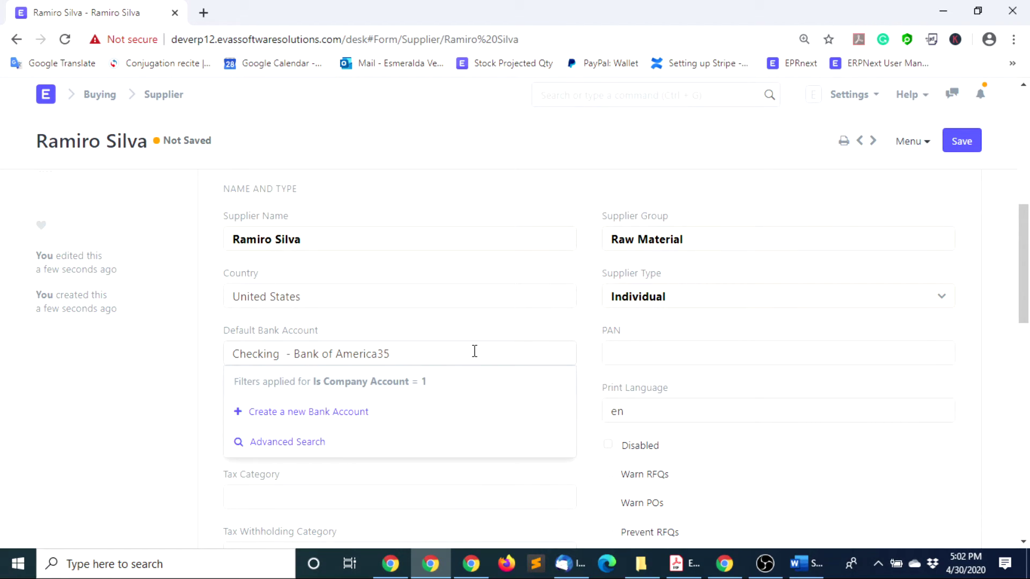
left_click(460, 297)
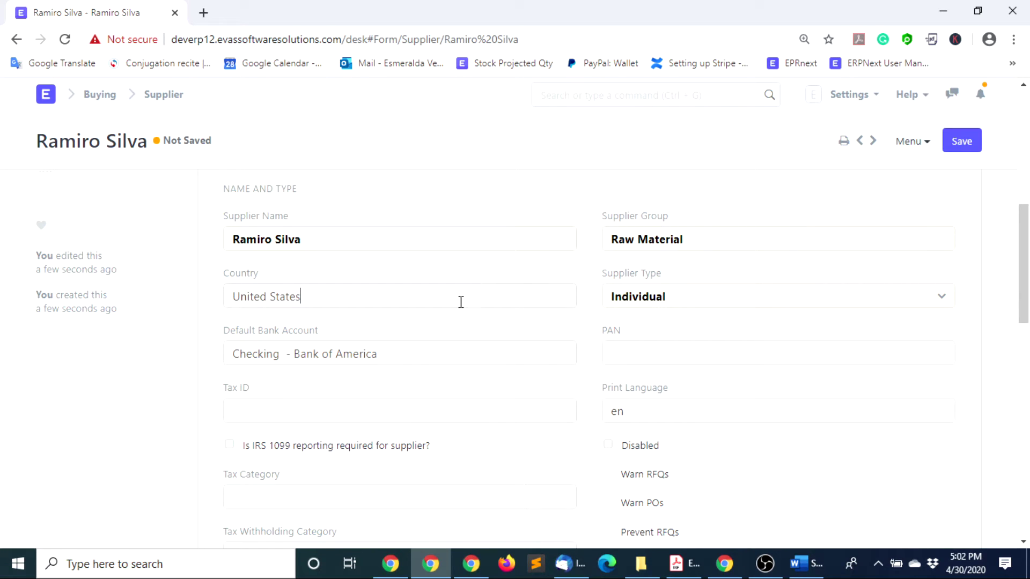
Fill in the supplier's Tax ID and expand the Currency and Price List section
left_click(258, 400)
scroll(280, 494, "down", 1)
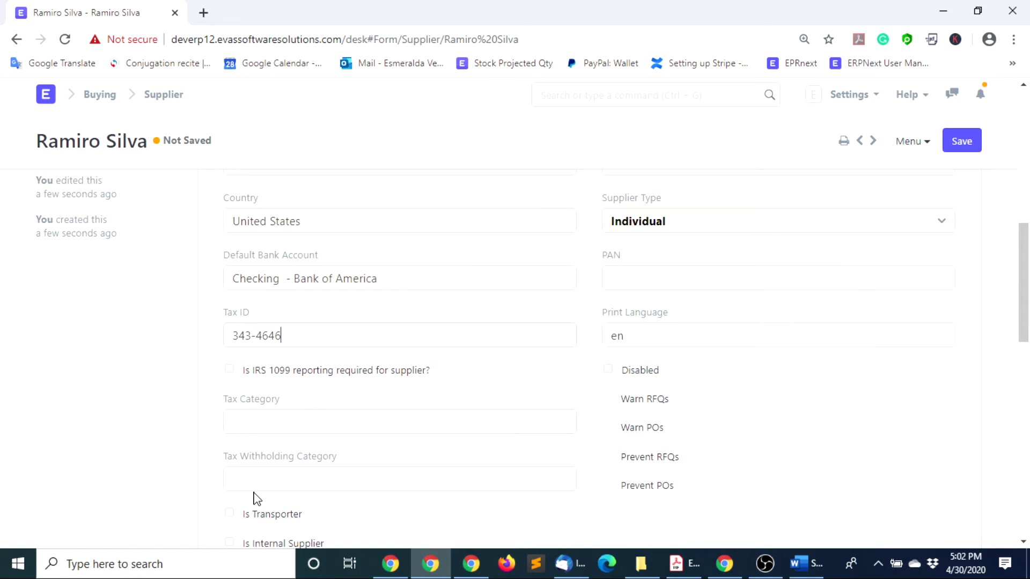
scroll(364, 478, "down", 1)
scroll(364, 486, "down", 2)
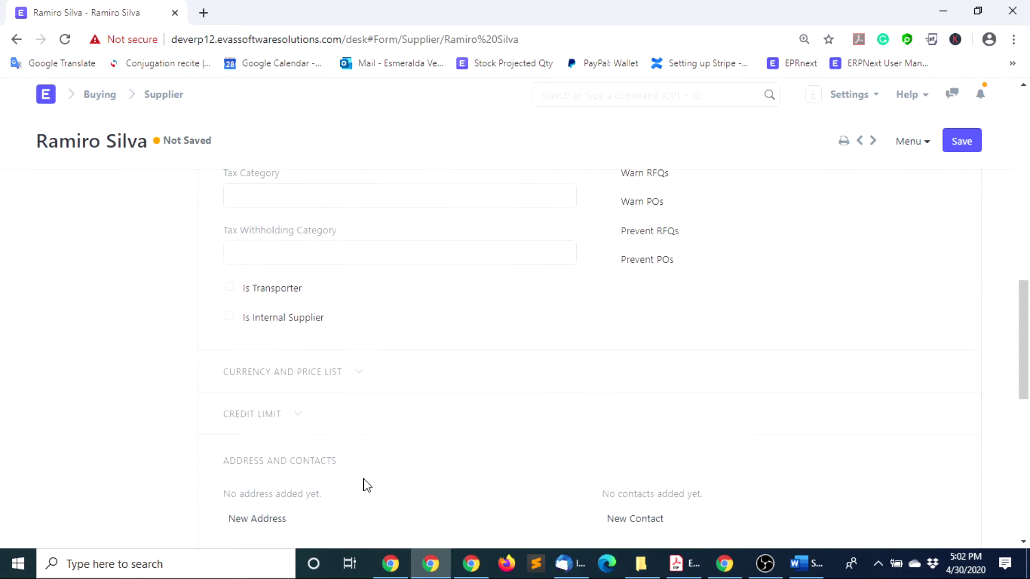
left_click(361, 377)
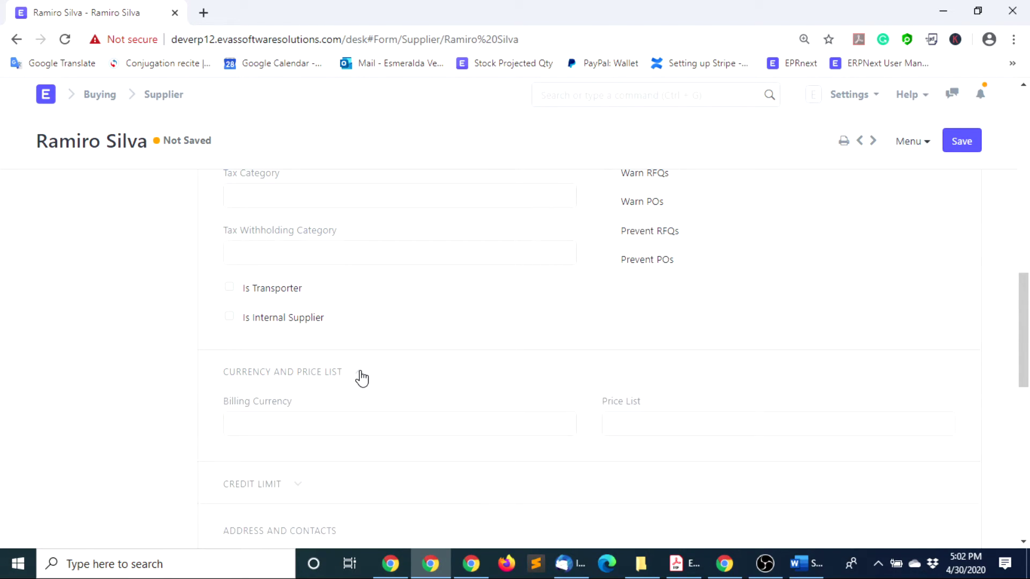
left_click(280, 429)
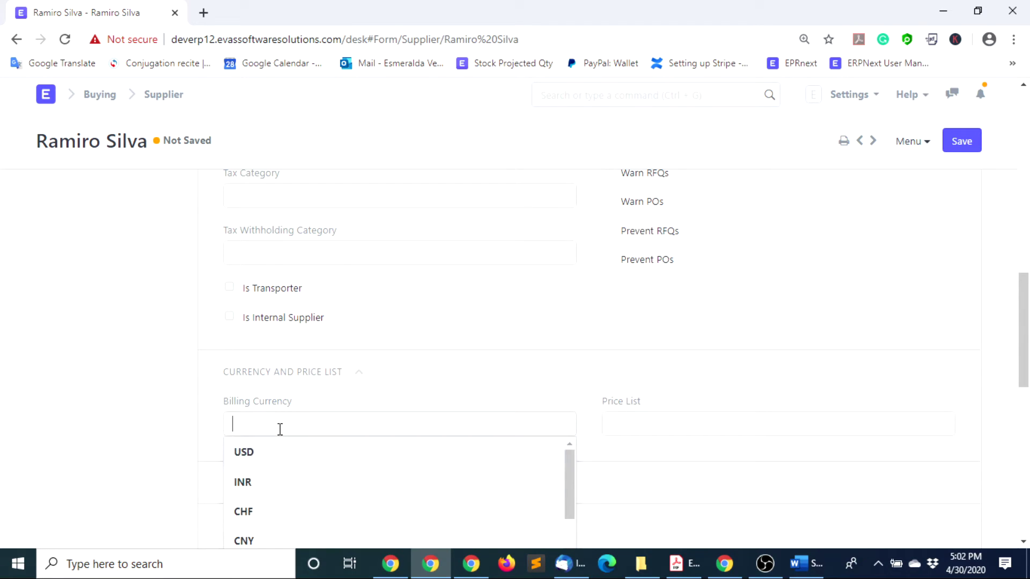
Choose USD billing currency and the Standard Buying price list, then expand Credit Limit
left_click(271, 459)
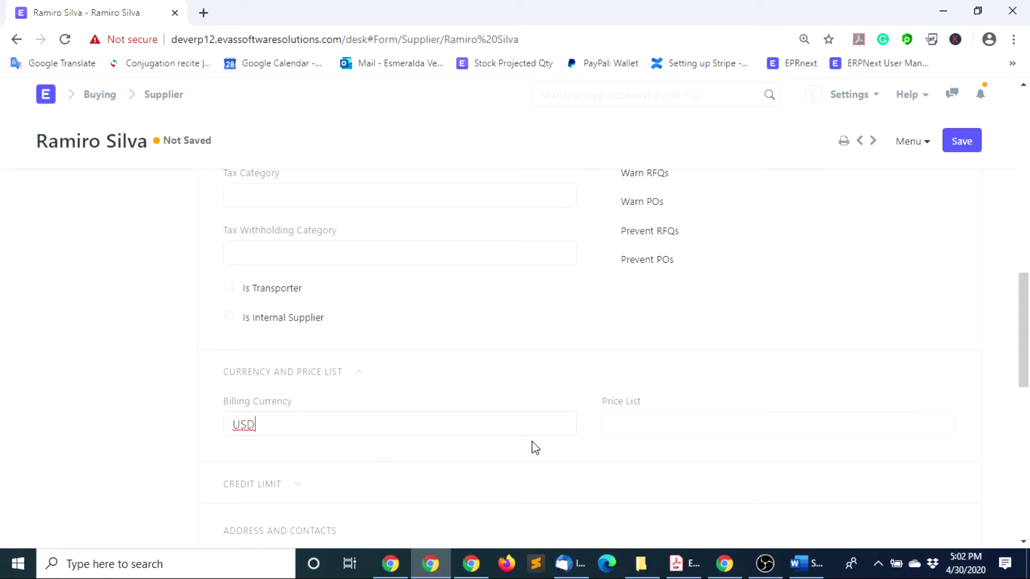
left_click(626, 424)
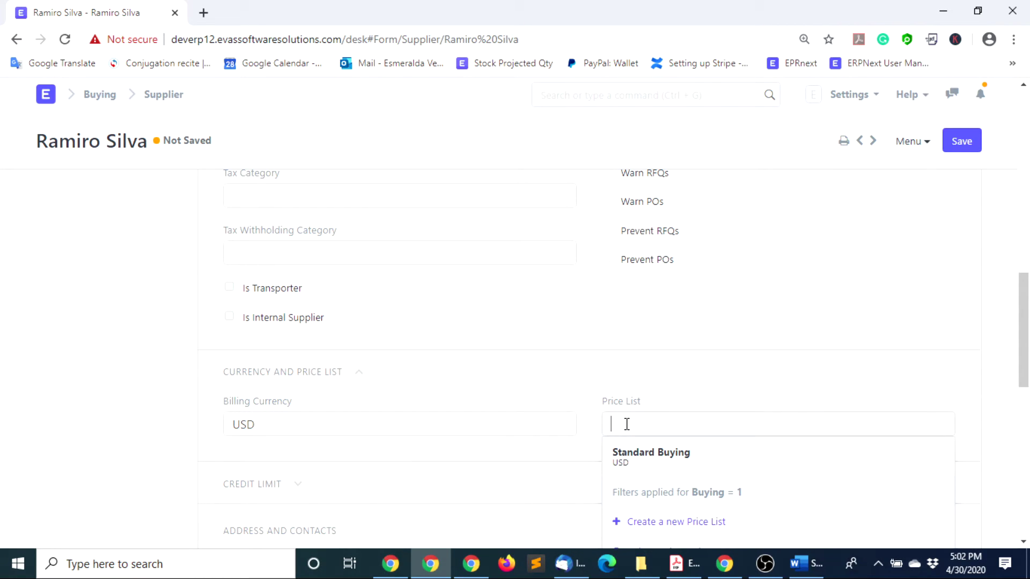
left_click(670, 456)
scroll(301, 424, "down", 1)
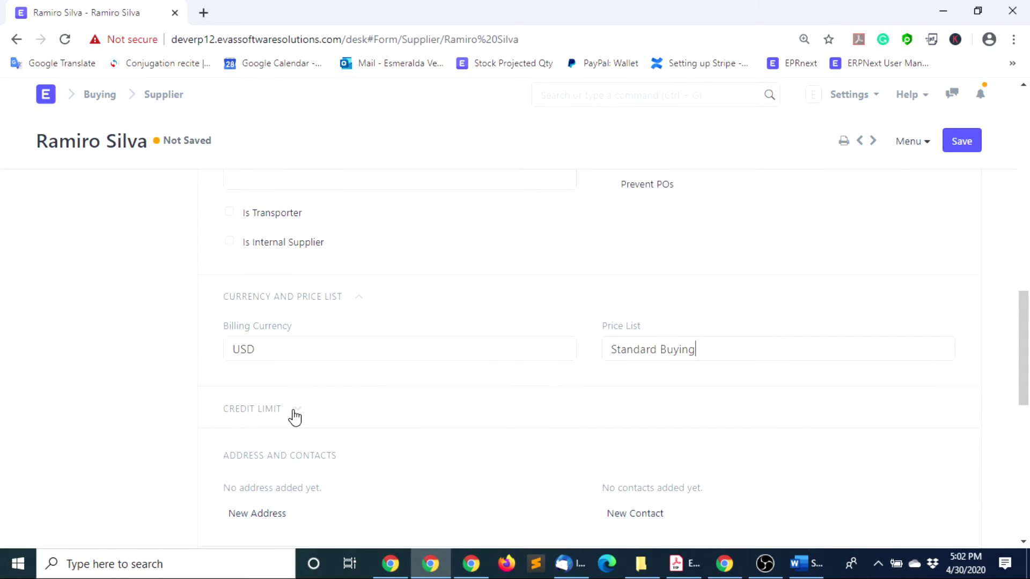
left_click(300, 411)
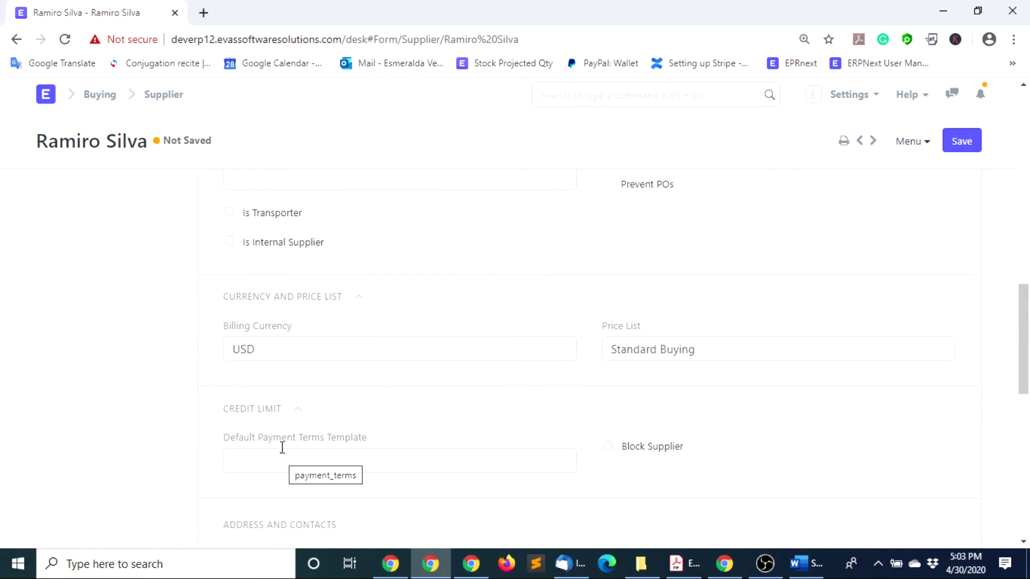
scroll(381, 481, "down", 1)
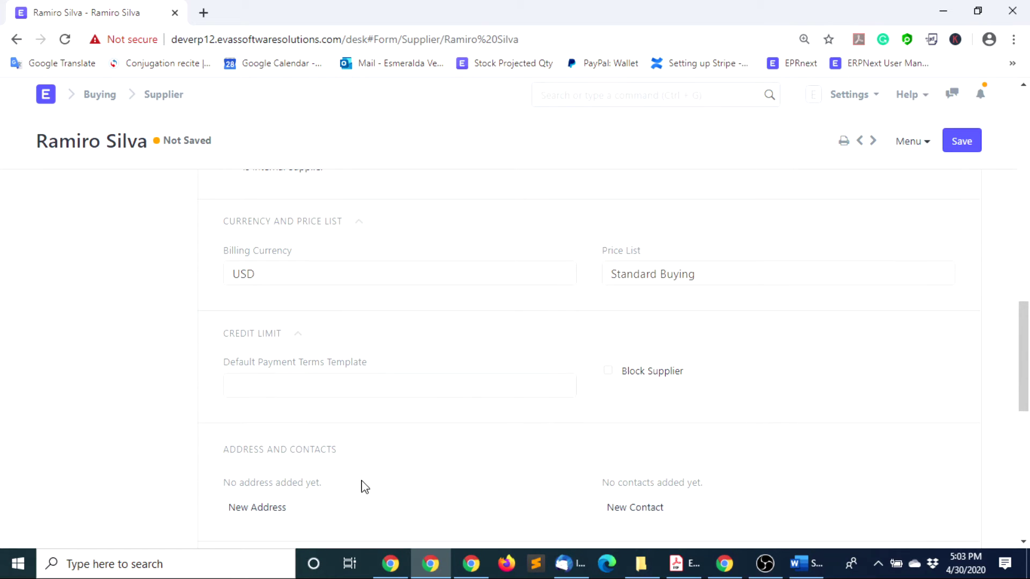
scroll(375, 482, "down", 1)
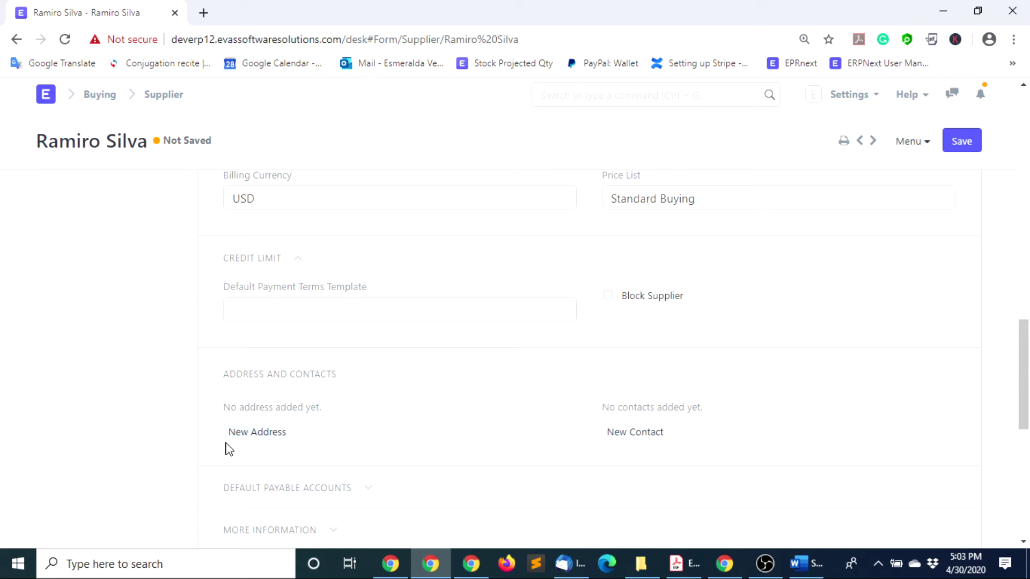
Start a new address for the supplier and enter the street in Address Line 1
left_click(250, 435)
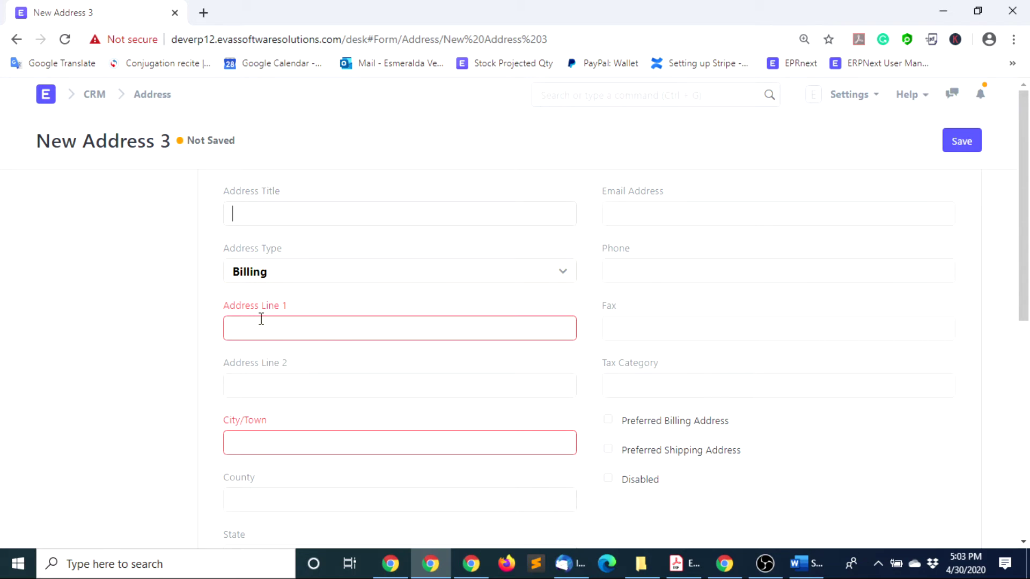
left_click(261, 330)
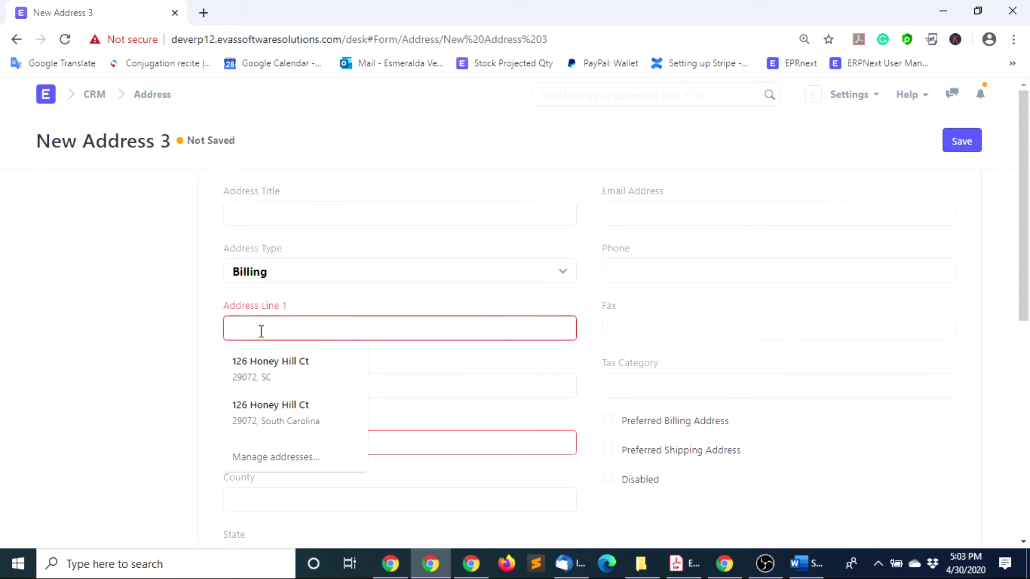
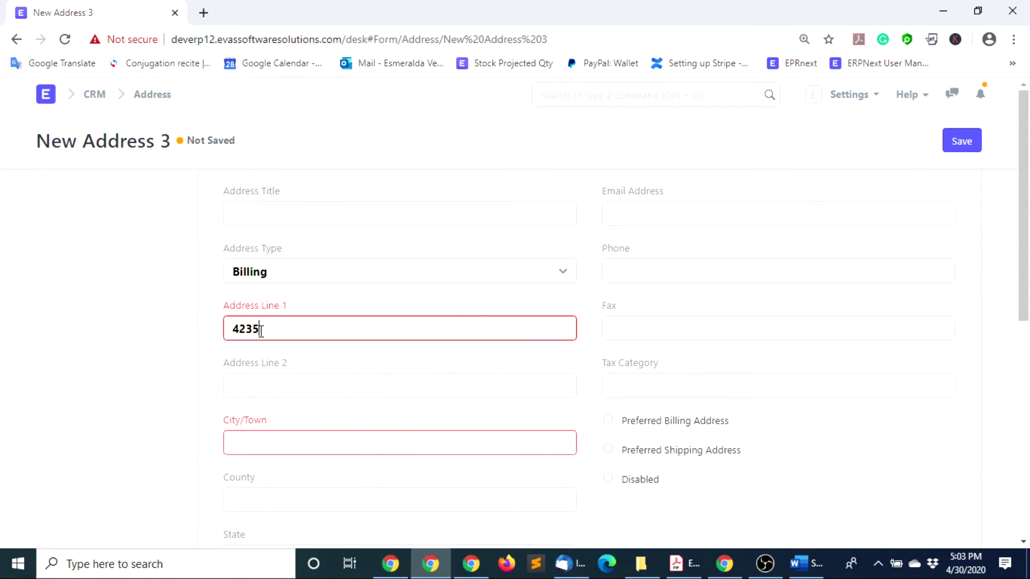
left_click(263, 448)
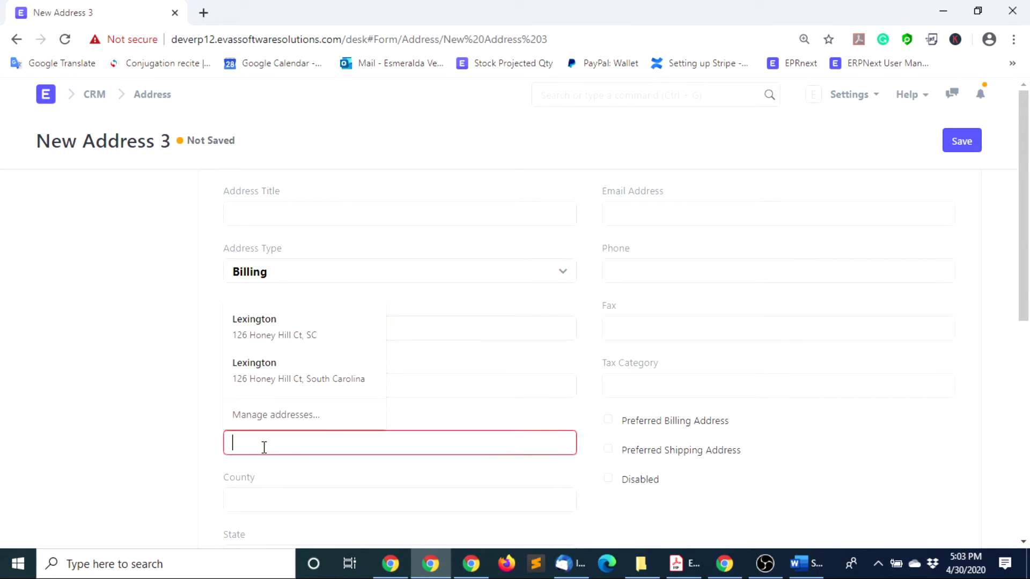
Set city and county to Lexington and state to South Carolina, clear Address Line 2, and save
left_click(268, 323)
key("BackSpace")
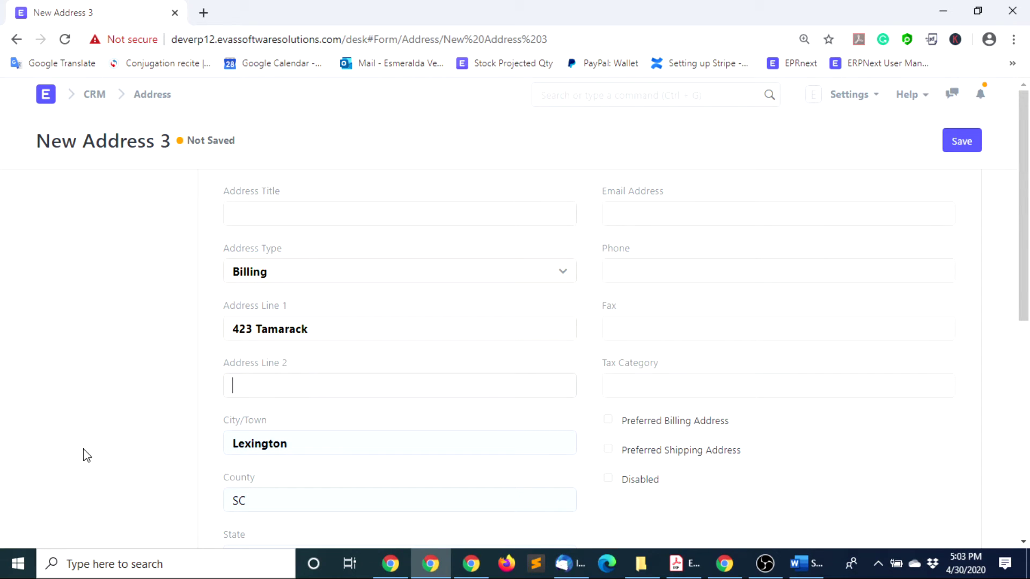
scroll(259, 517, "down", 1)
key("BackSpace")
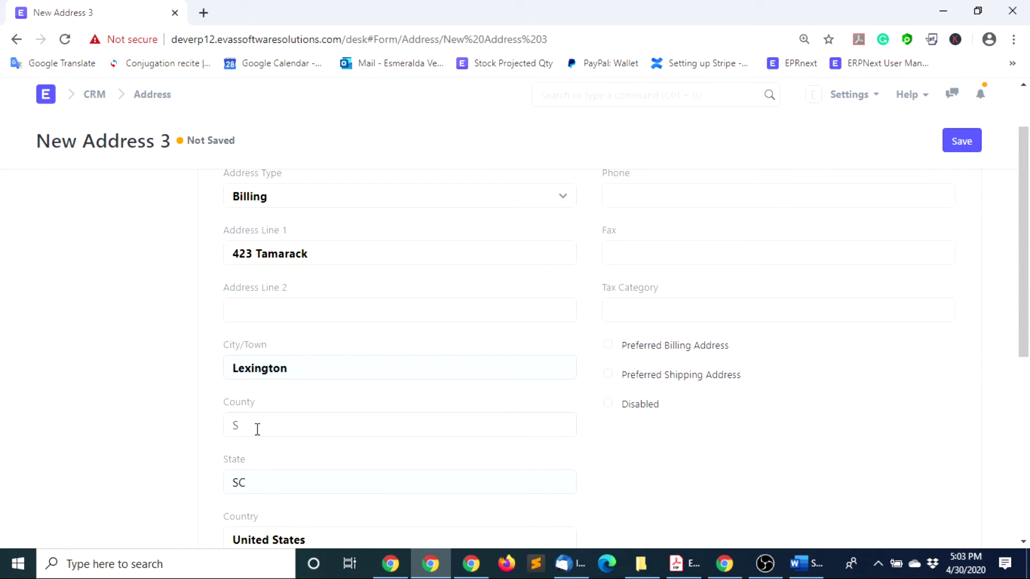
type("Lexington")
left_click(269, 485)
key("BackSpace")
type("outh Caro")
type("libn")
scroll(610, 434, "down", 1)
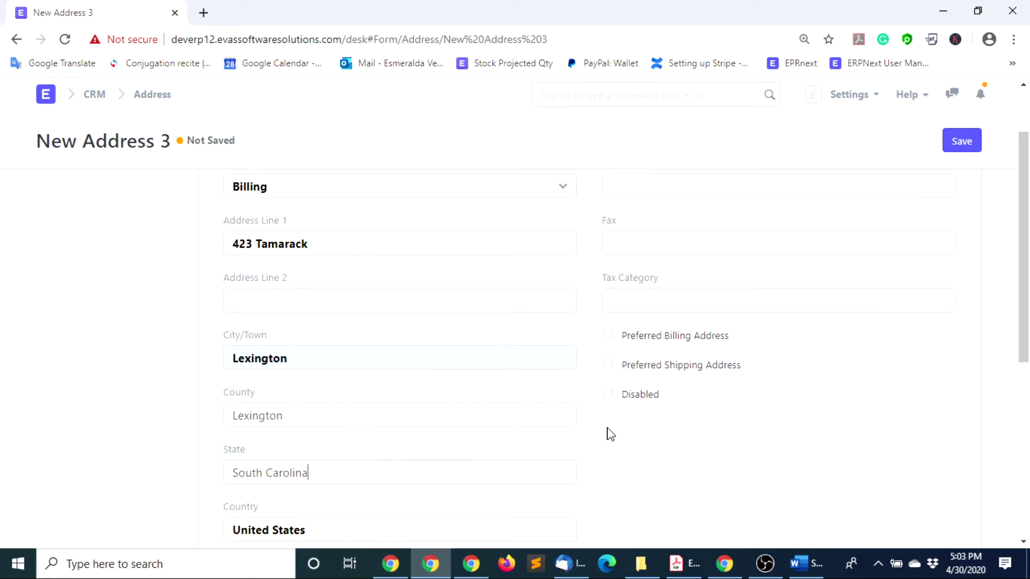
scroll(606, 445, "down", 6)
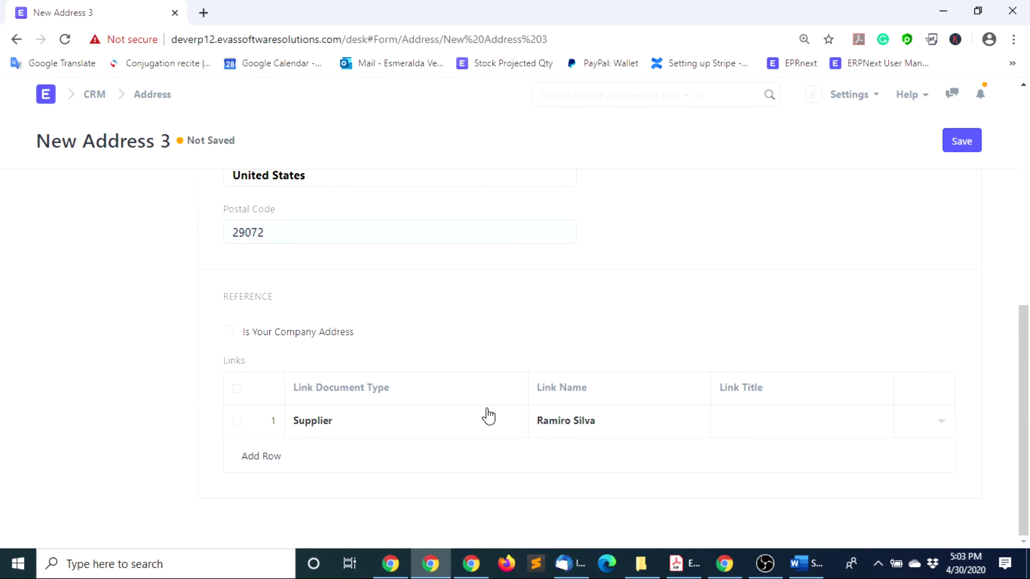
scroll(577, 351, "up", 8)
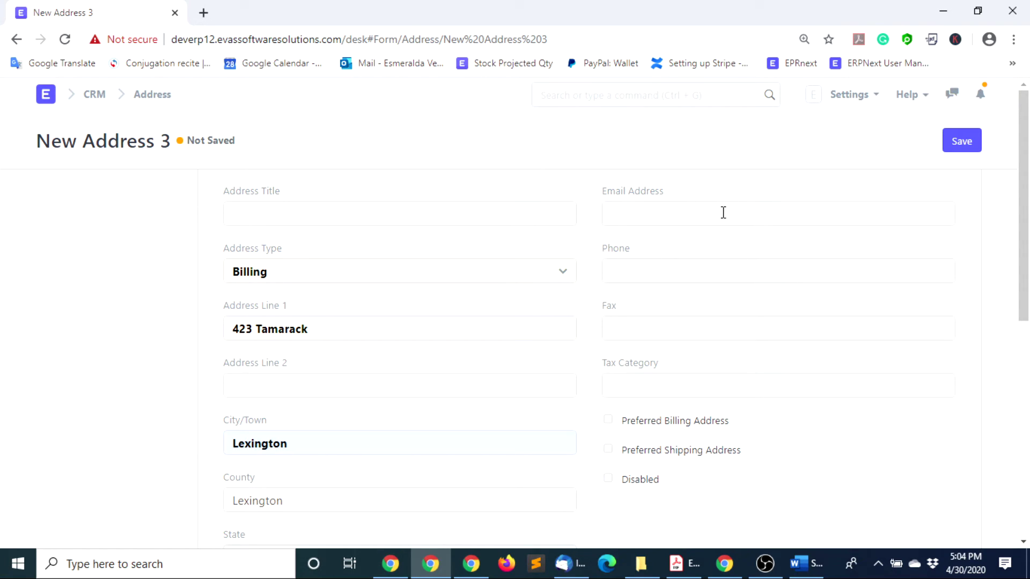
left_click(964, 143)
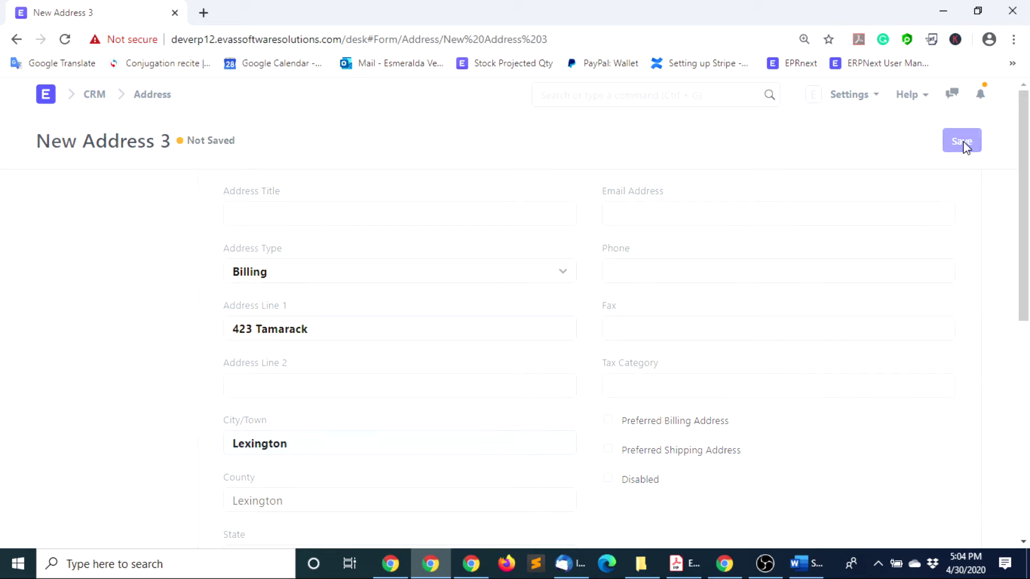
Return to the supplier record and start a new contact from its Address and Contacts section
left_click(17, 40)
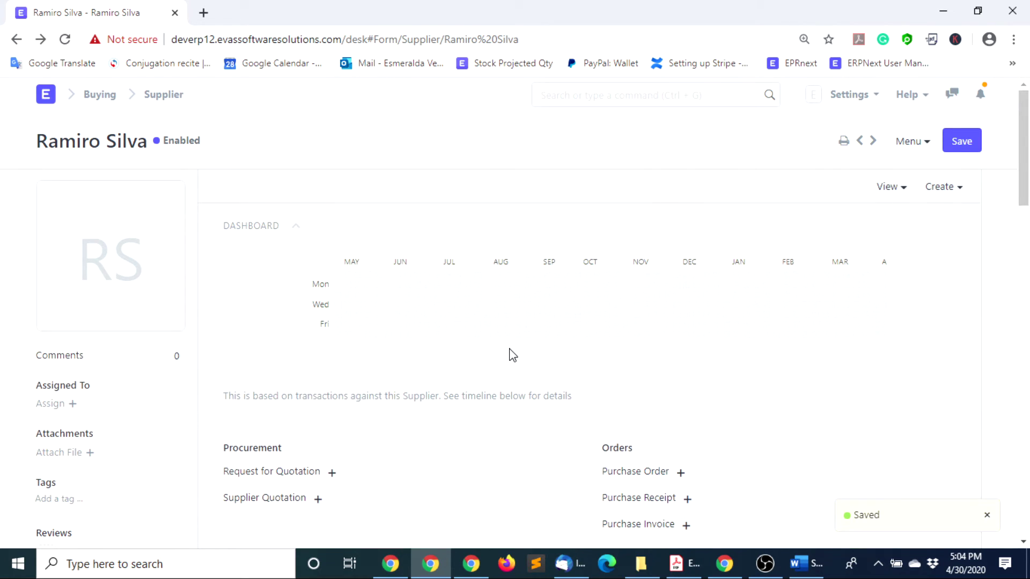
scroll(628, 373, "down", 10)
scroll(674, 403, "down", 7)
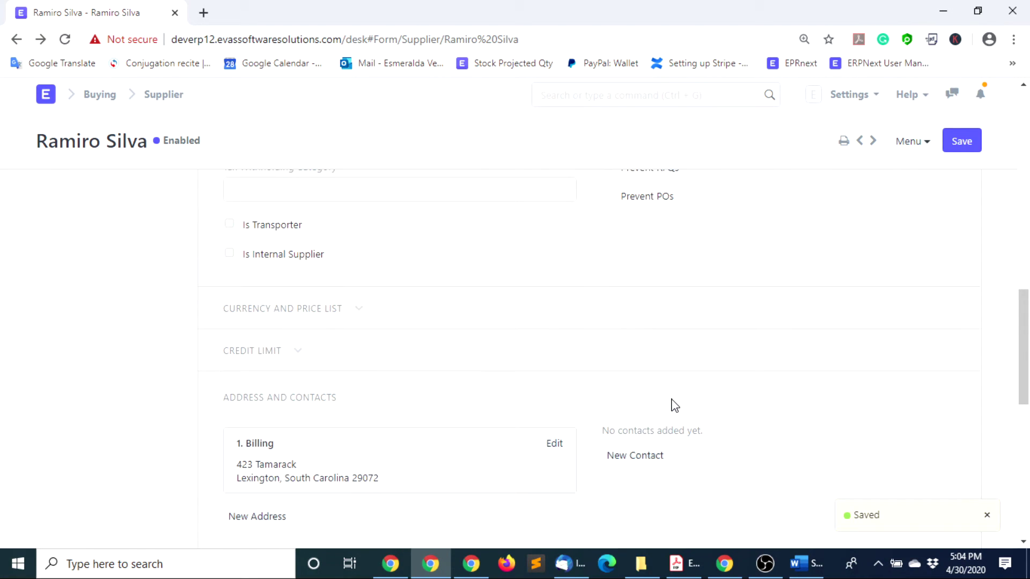
scroll(674, 402, "down", 3)
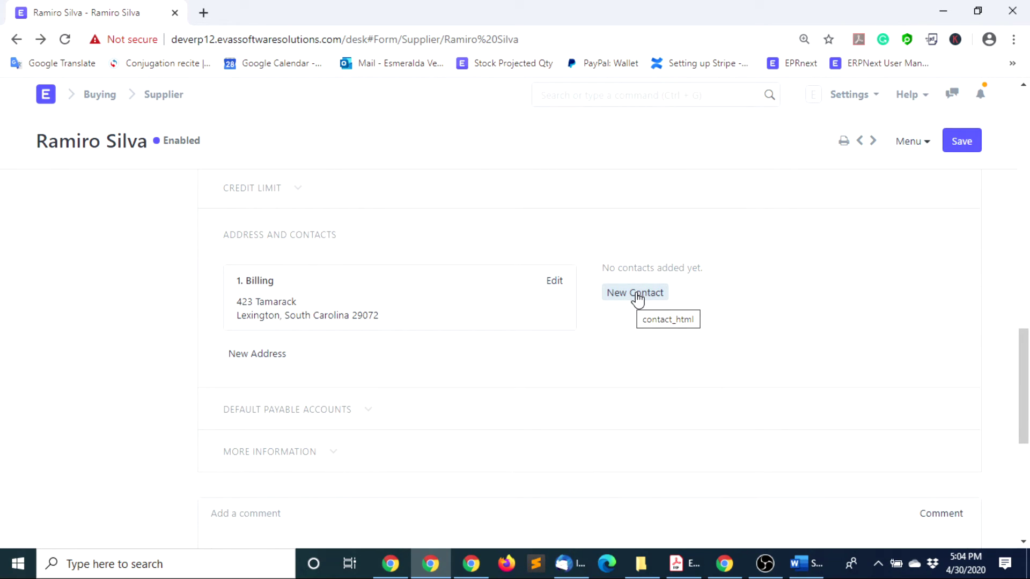
left_click(637, 294)
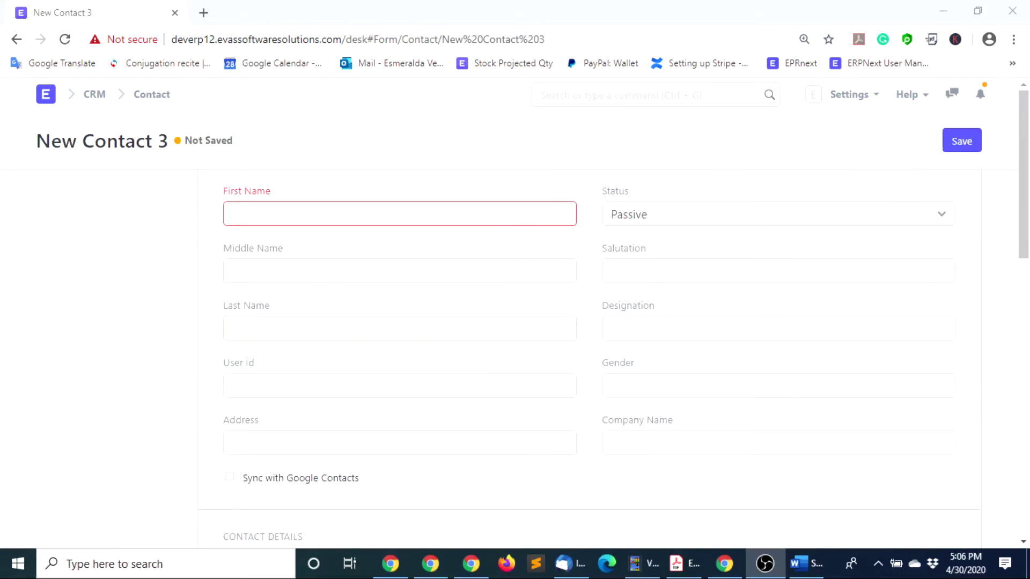
Enter the contact's first and last name
left_click(246, 209)
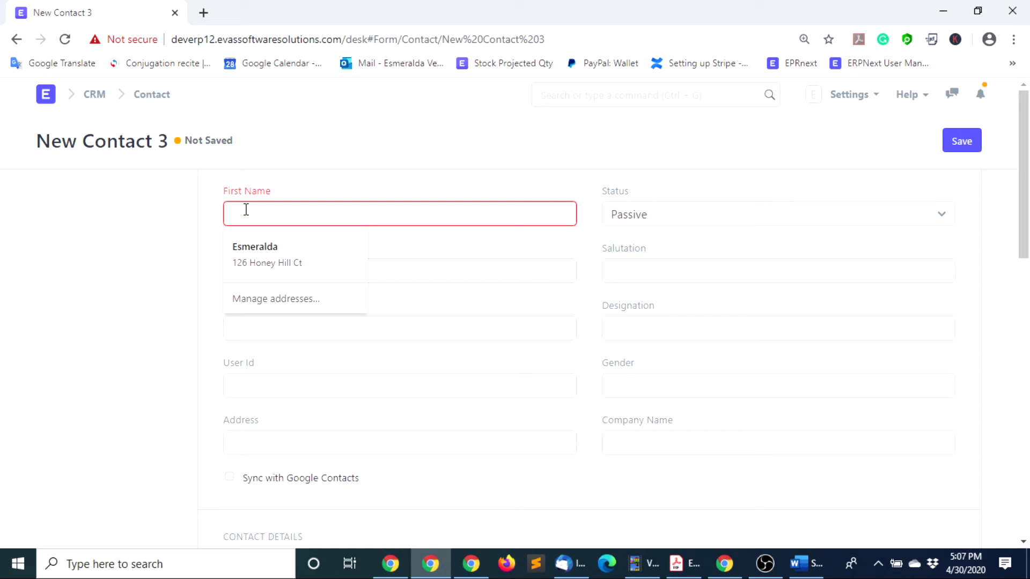
type("r")
key("BackSpace")
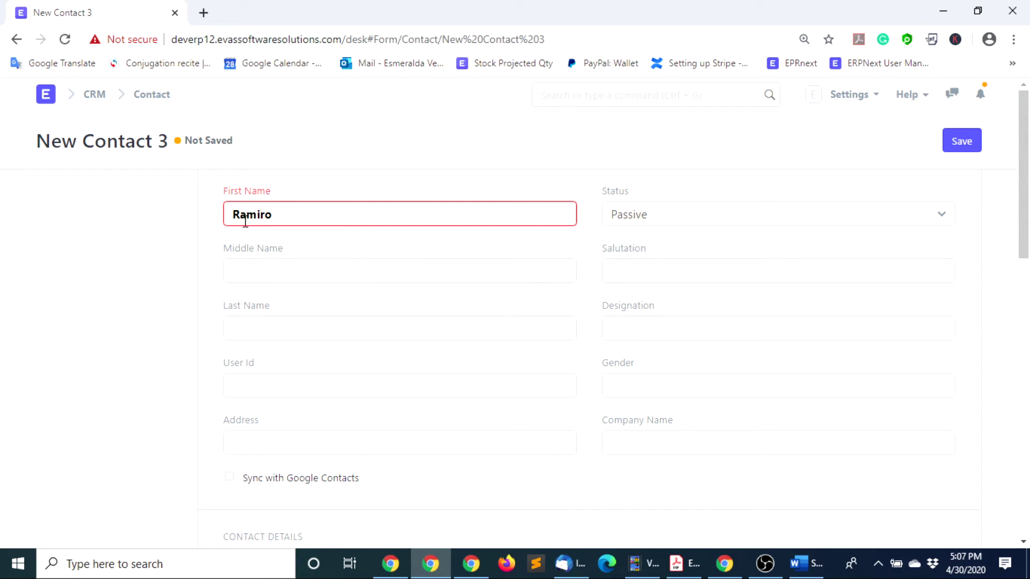
left_click(291, 322)
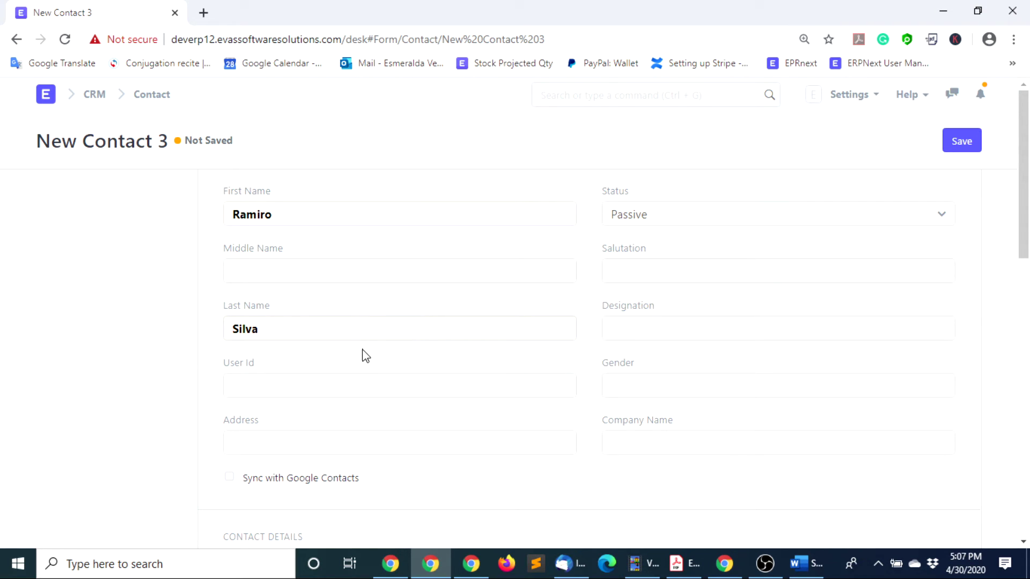
scroll(405, 374, "down", 1)
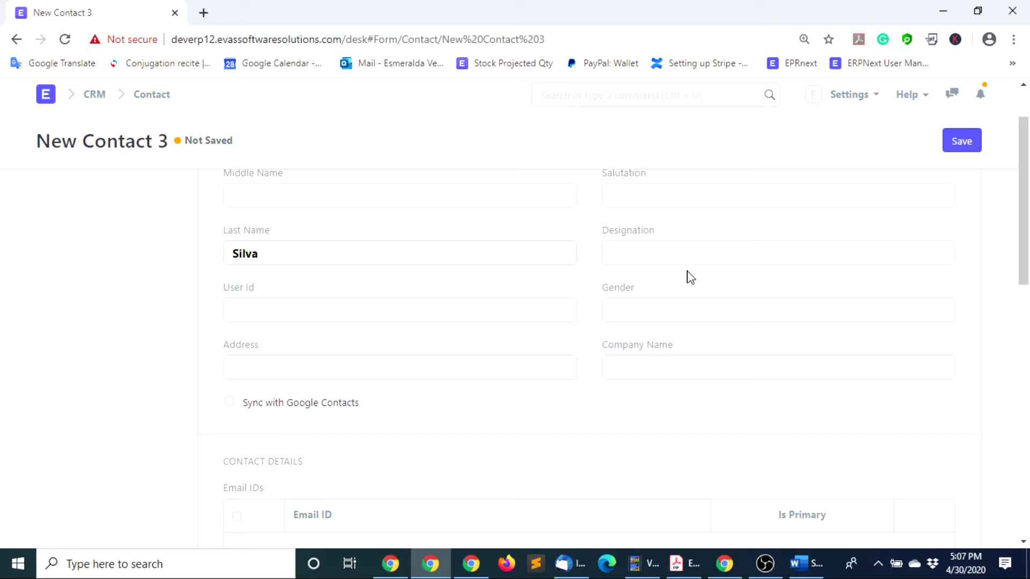
scroll(678, 361, "down", 2)
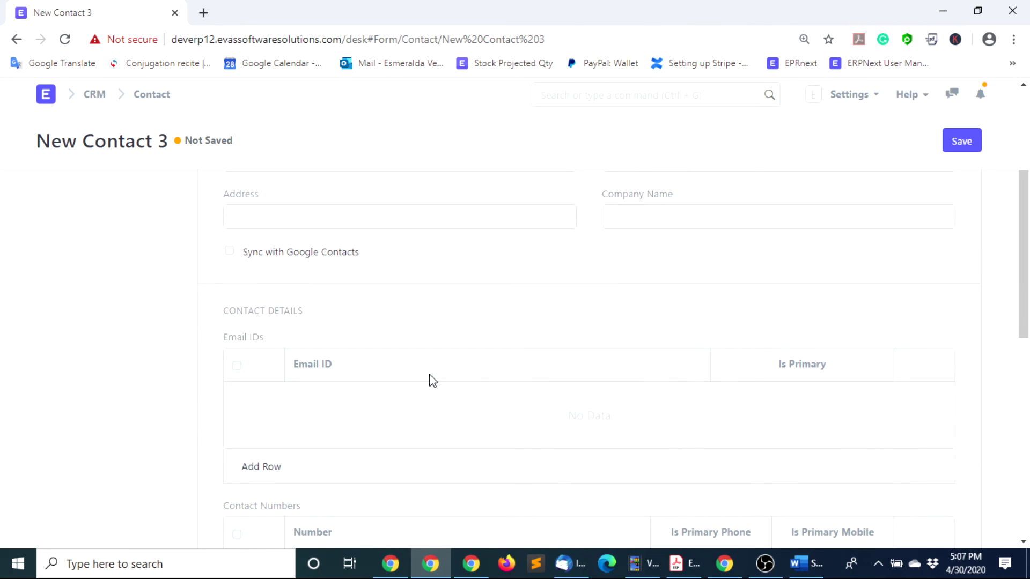
Add the contact's e-mail address in an Email IDs row and mark it primary
left_click(266, 467)
left_click(338, 397)
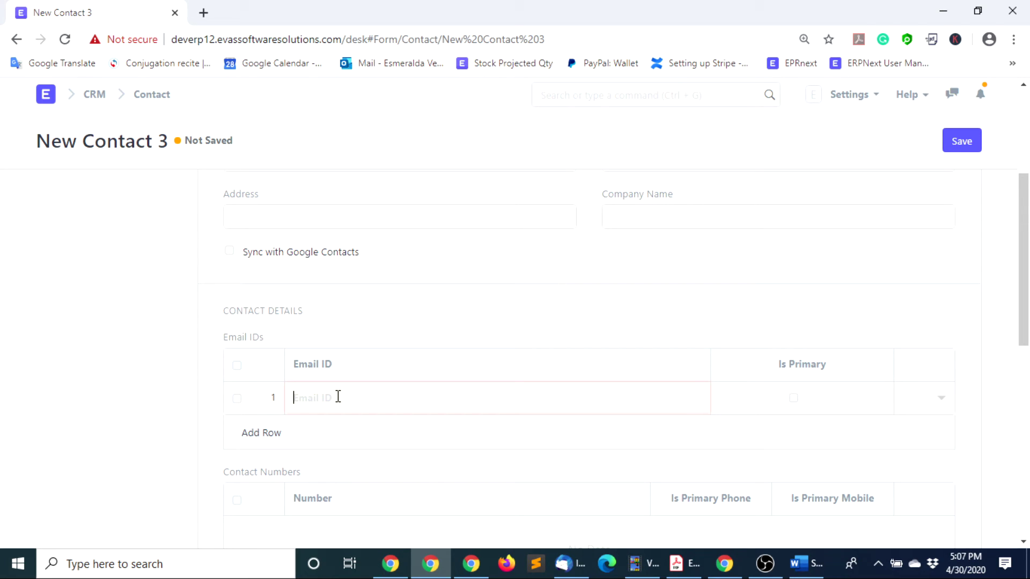
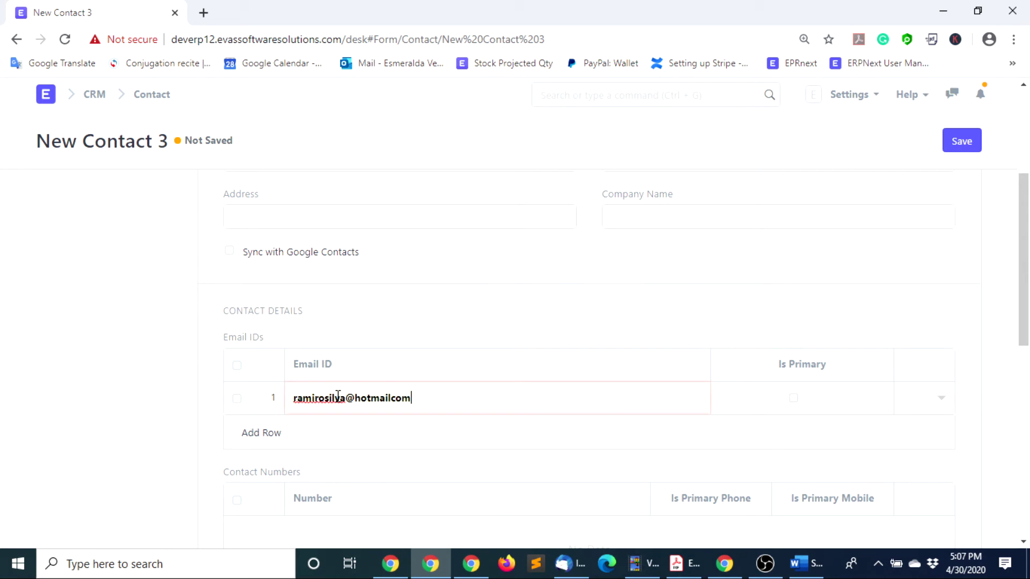
left_click(794, 400)
scroll(397, 496, "down", 3)
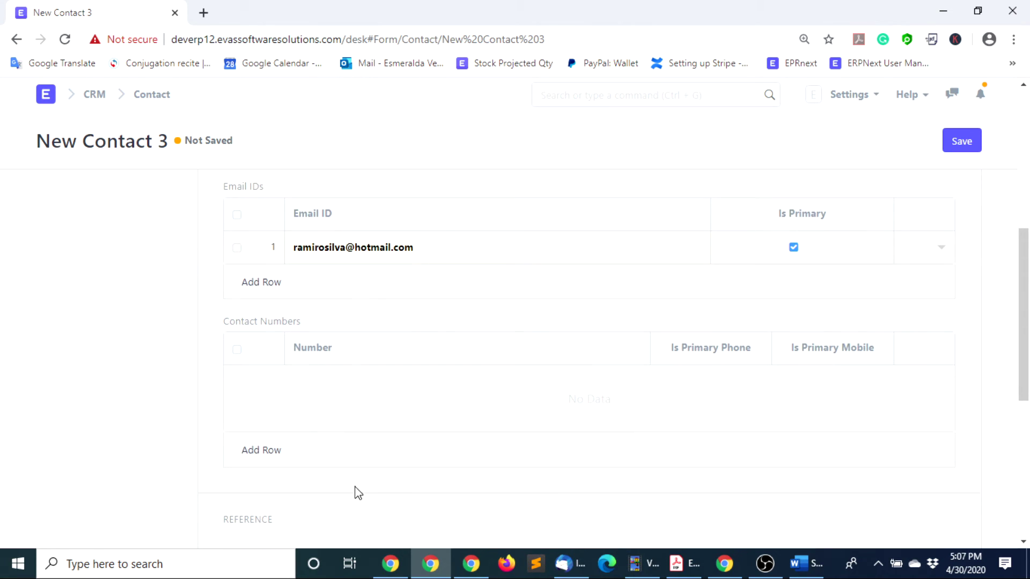
Add the contact's phone number as the primary number and save the contact
left_click(272, 451)
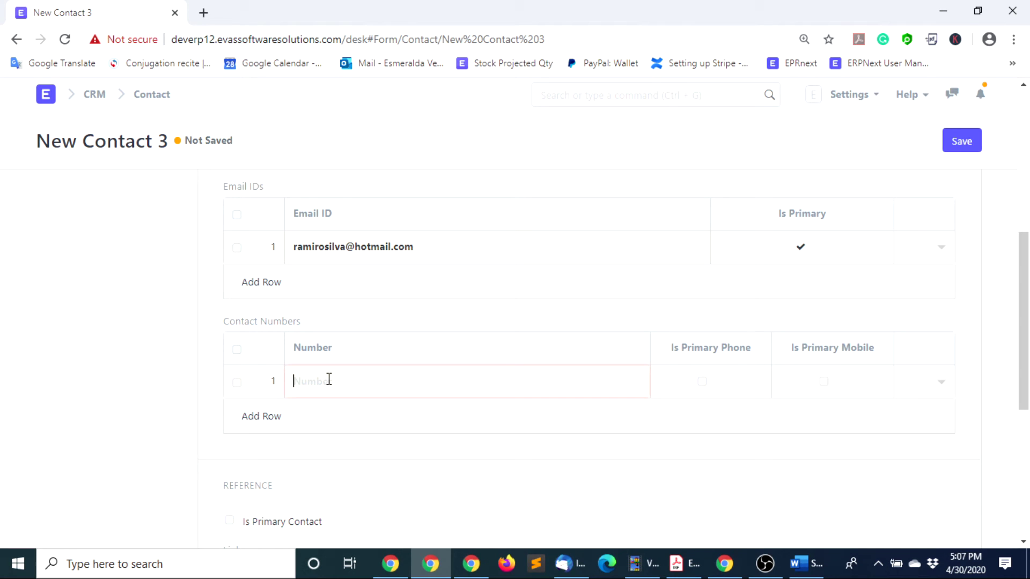
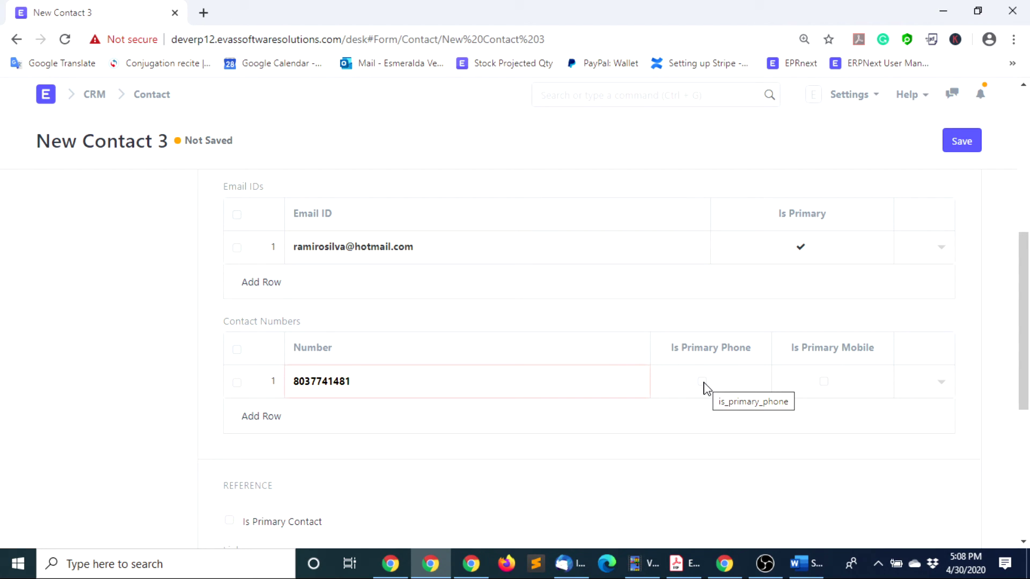
left_click(702, 381)
scroll(782, 191, "up", 10)
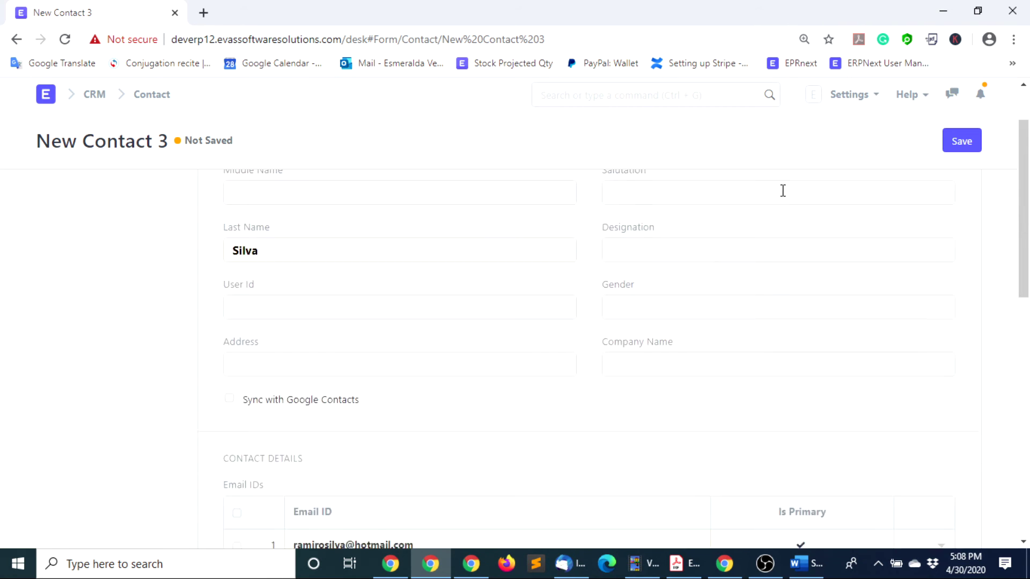
left_click(961, 142)
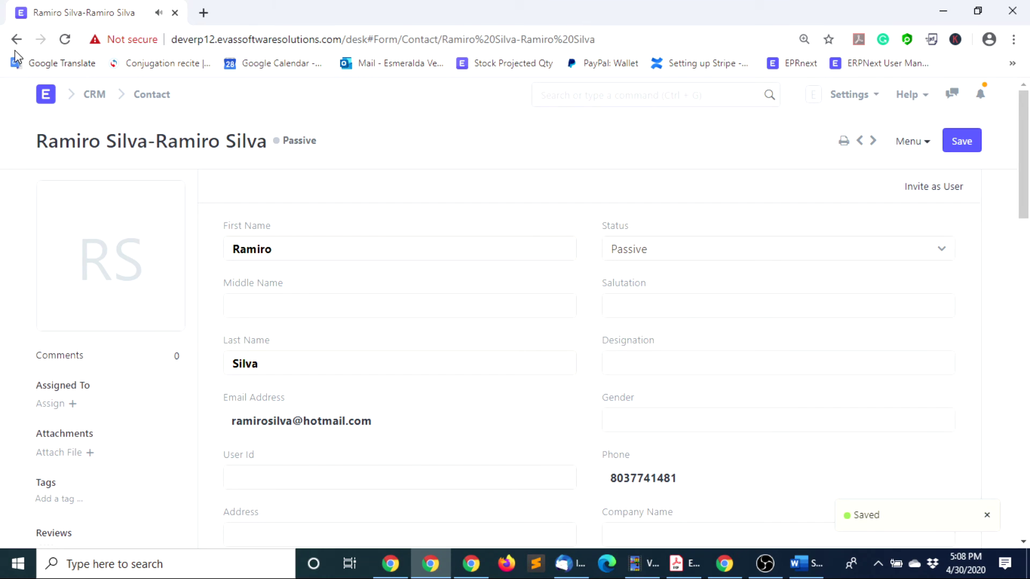
Go back to the supplier record and scroll down to its accounts section
left_click(16, 41)
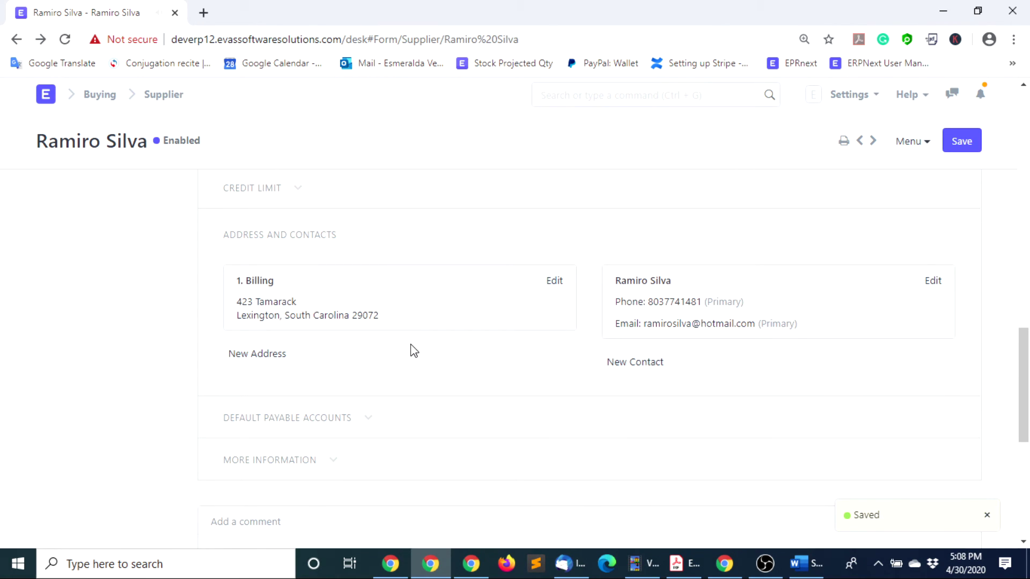
scroll(472, 364, "up", 8)
scroll(548, 386, "down", 4)
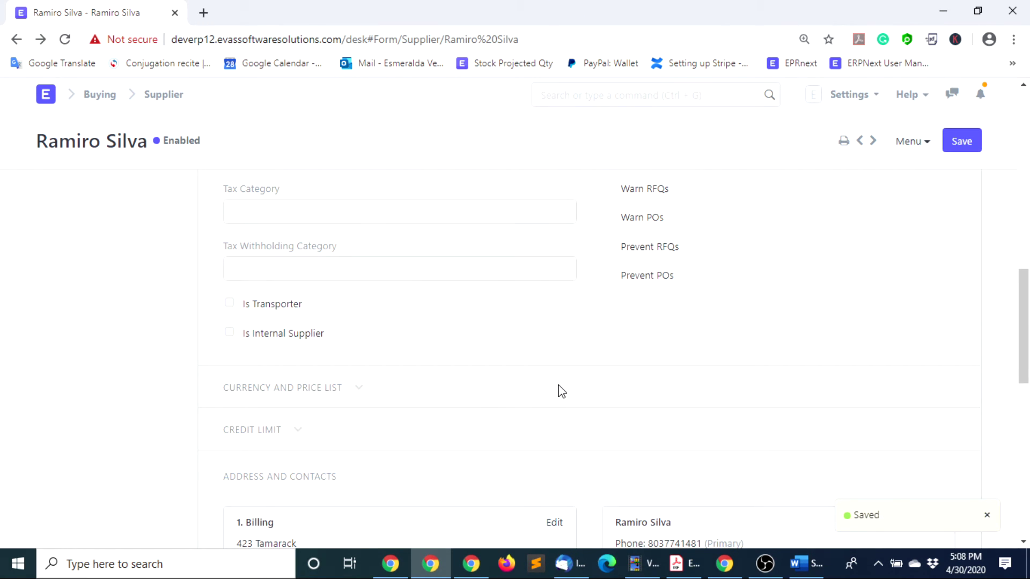
scroll(562, 391, "down", 5)
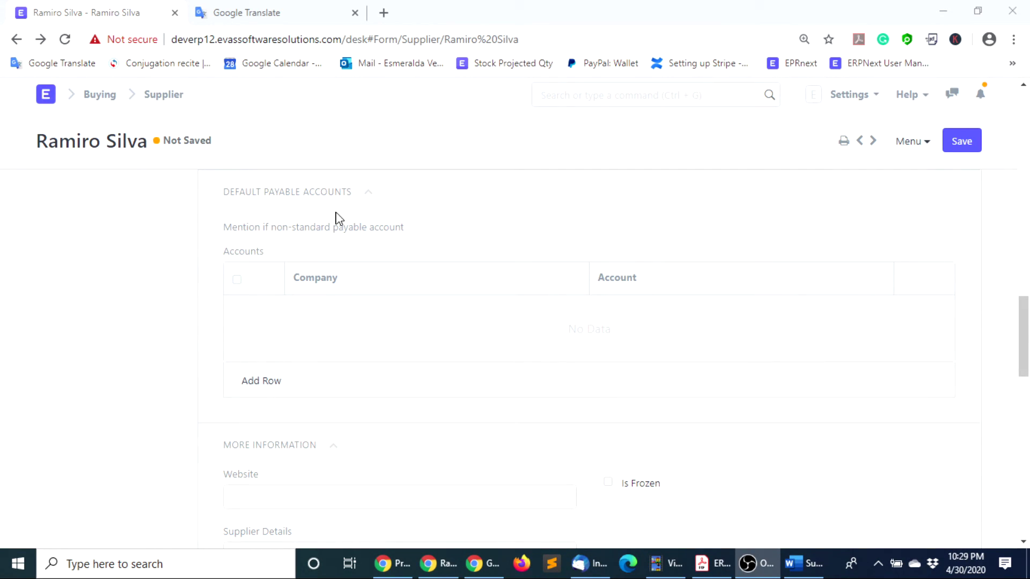
Add a Company12 payable account row using the 2112 creditor account
left_click(271, 381)
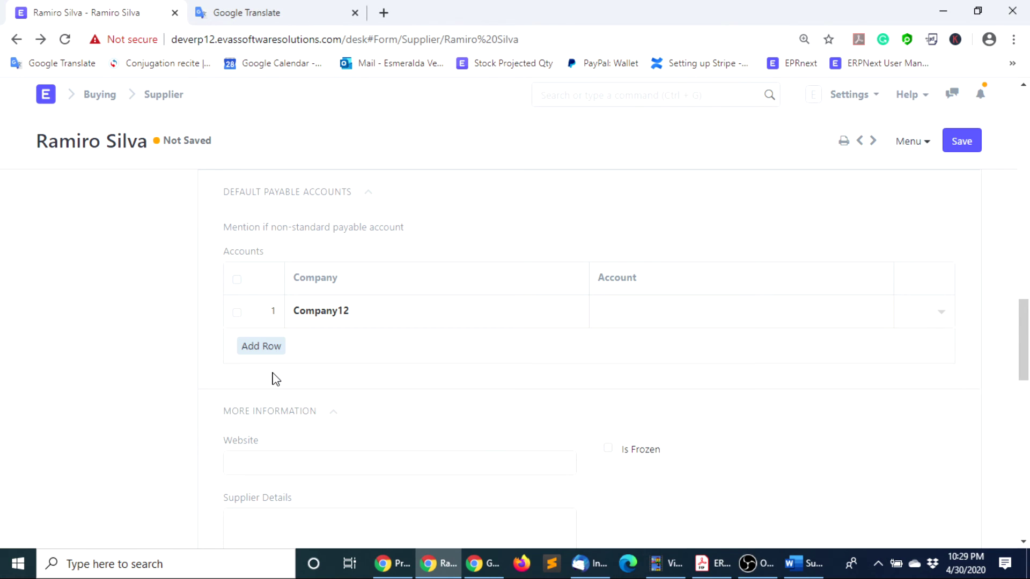
left_click(626, 311)
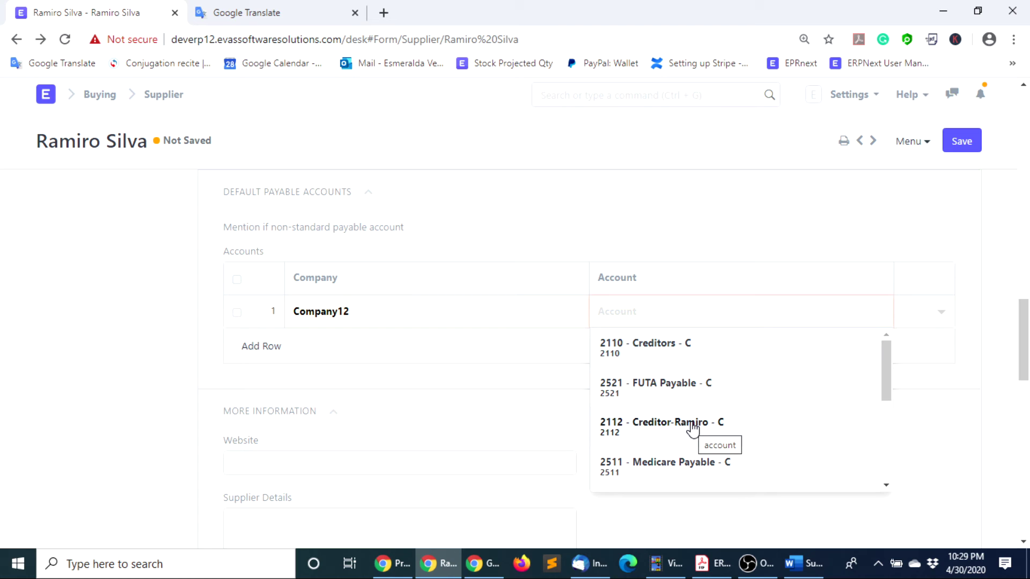
left_click(692, 427)
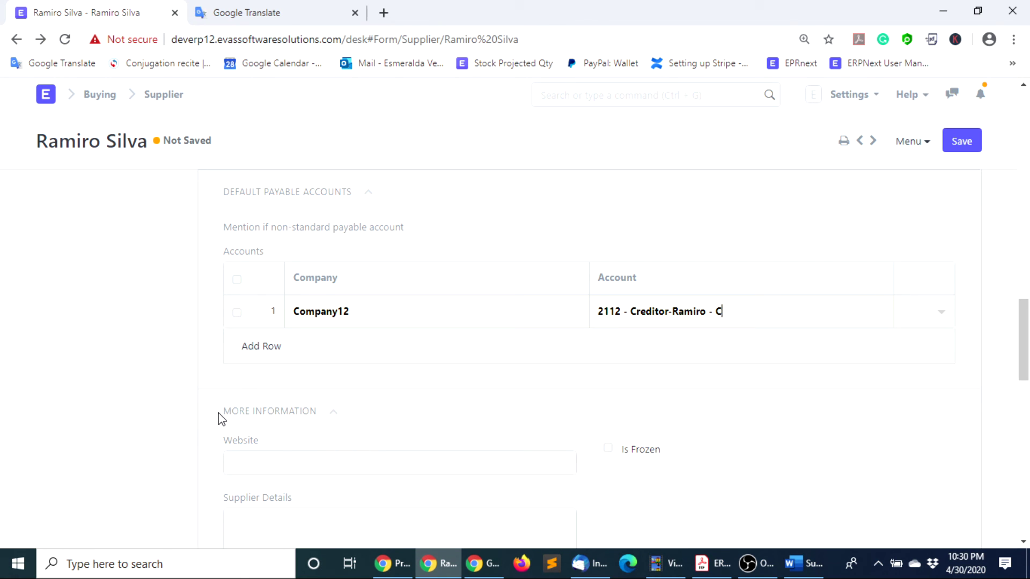
Enter the supplier's website under More Information and save the supplier
left_click(254, 464)
type("www.ramiro.com")
scroll(308, 491, "down", 1)
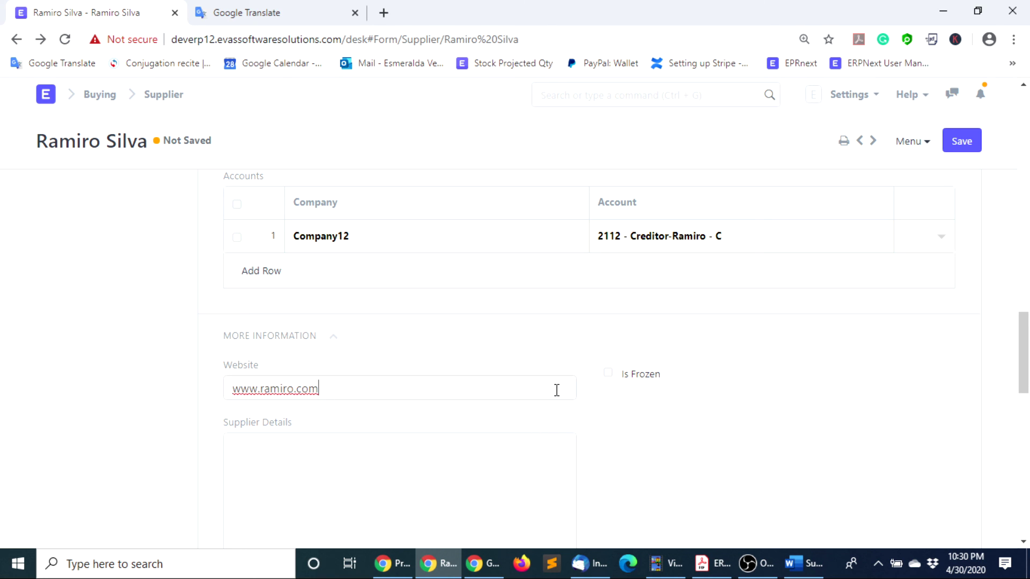
scroll(563, 387, "up", 3)
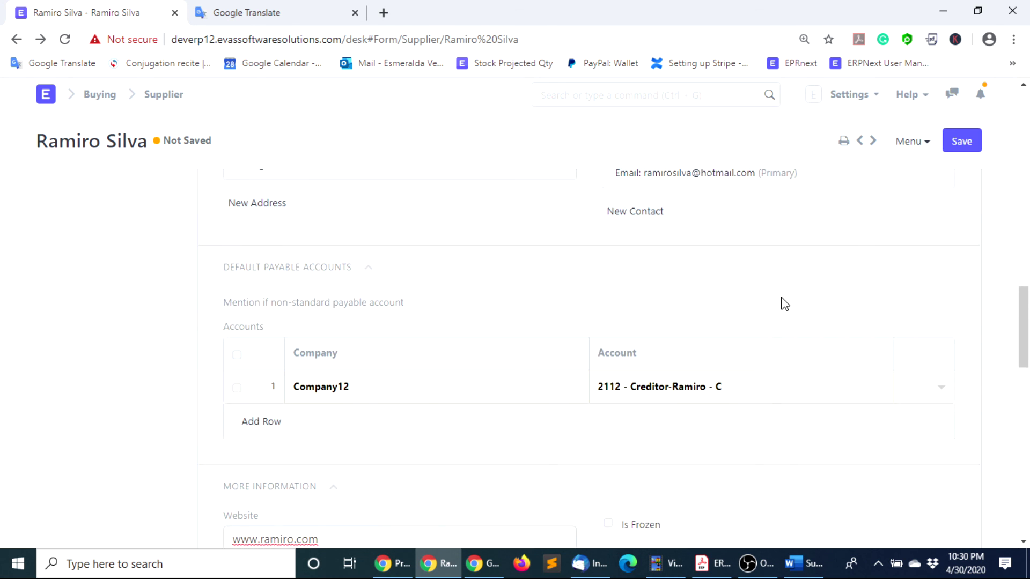
scroll(874, 316, "up", 3)
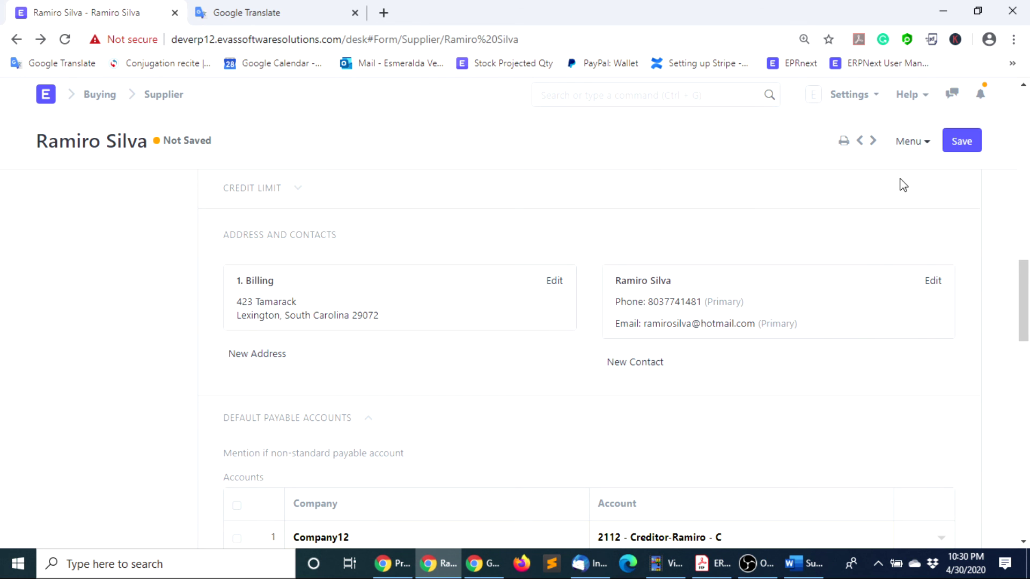
left_click(962, 145)
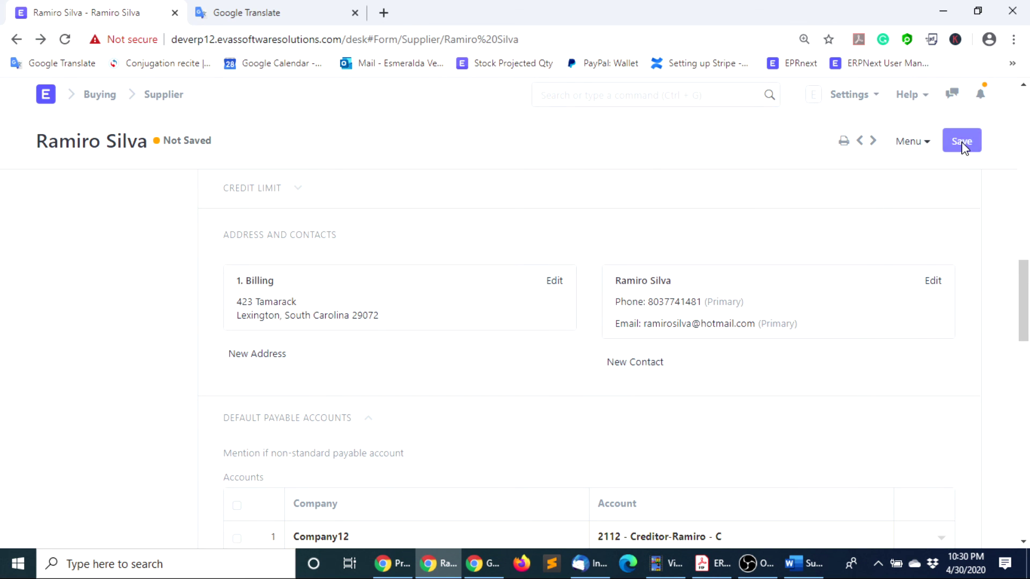